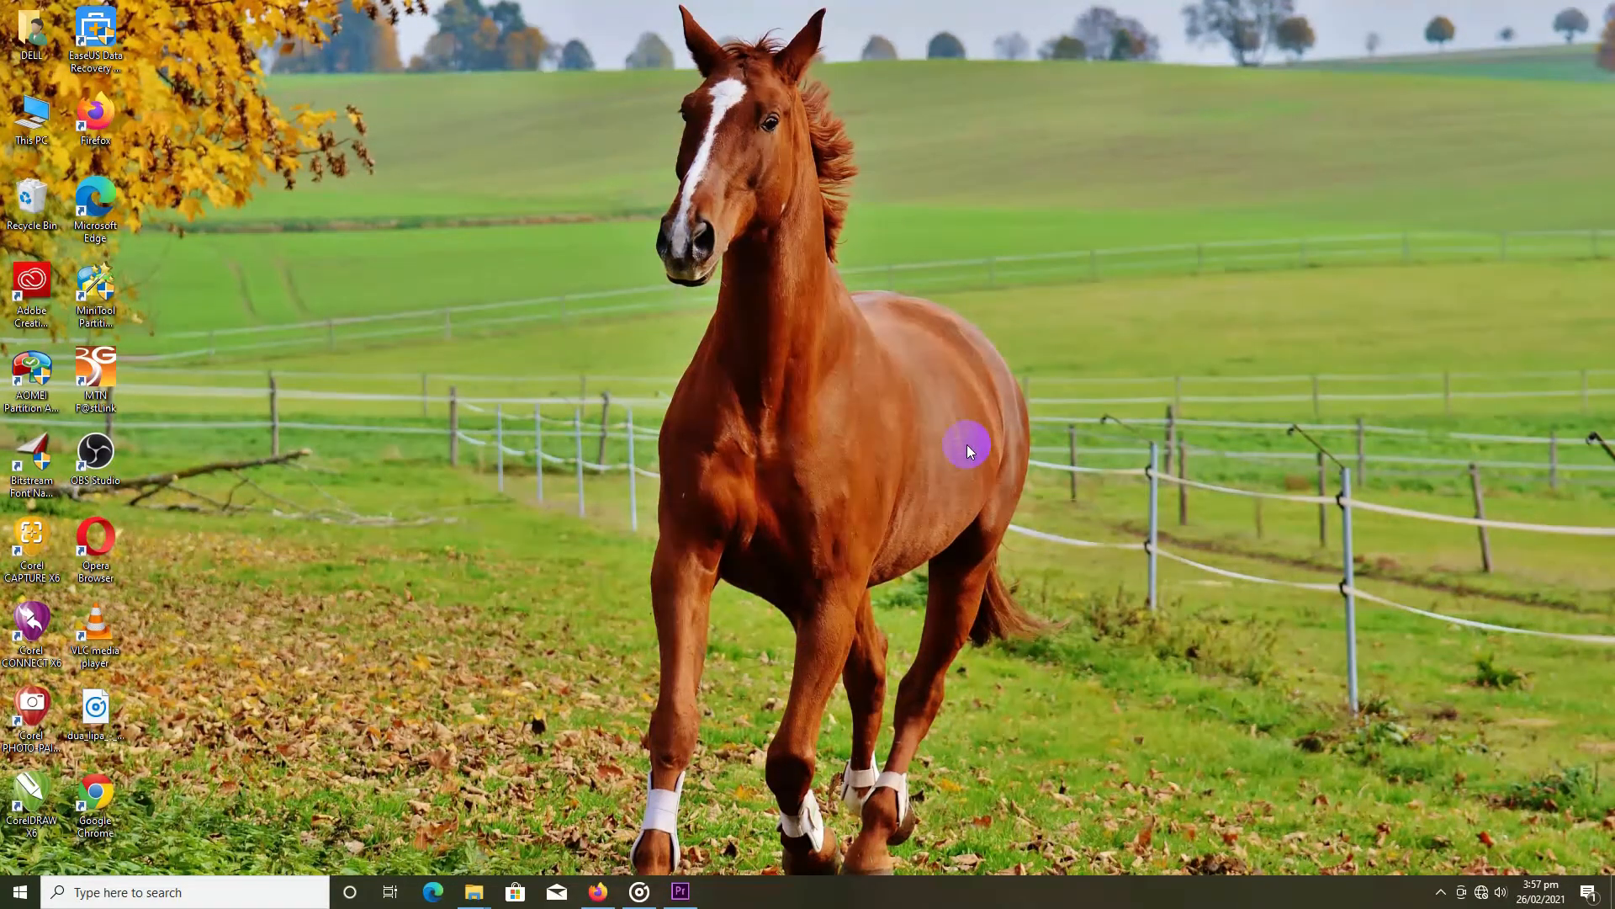
Place the clip VID_20210224_140947 from the RAW VIDEOS folder on drive F: into the empty Premiere Pro timeline
left_click(689, 897)
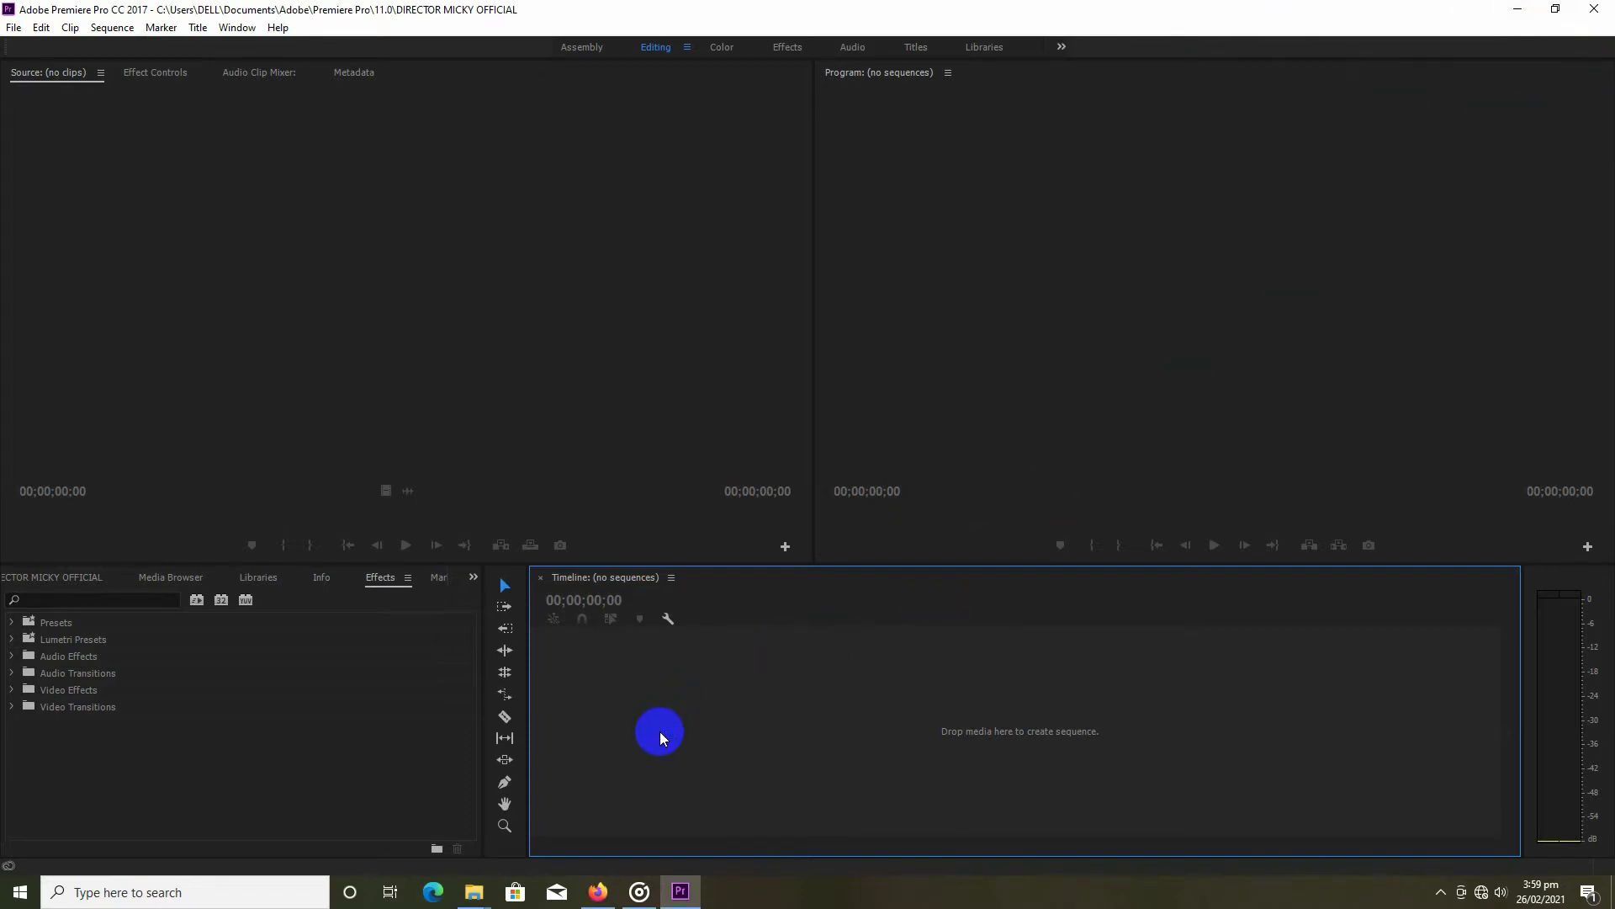
left_click(474, 892)
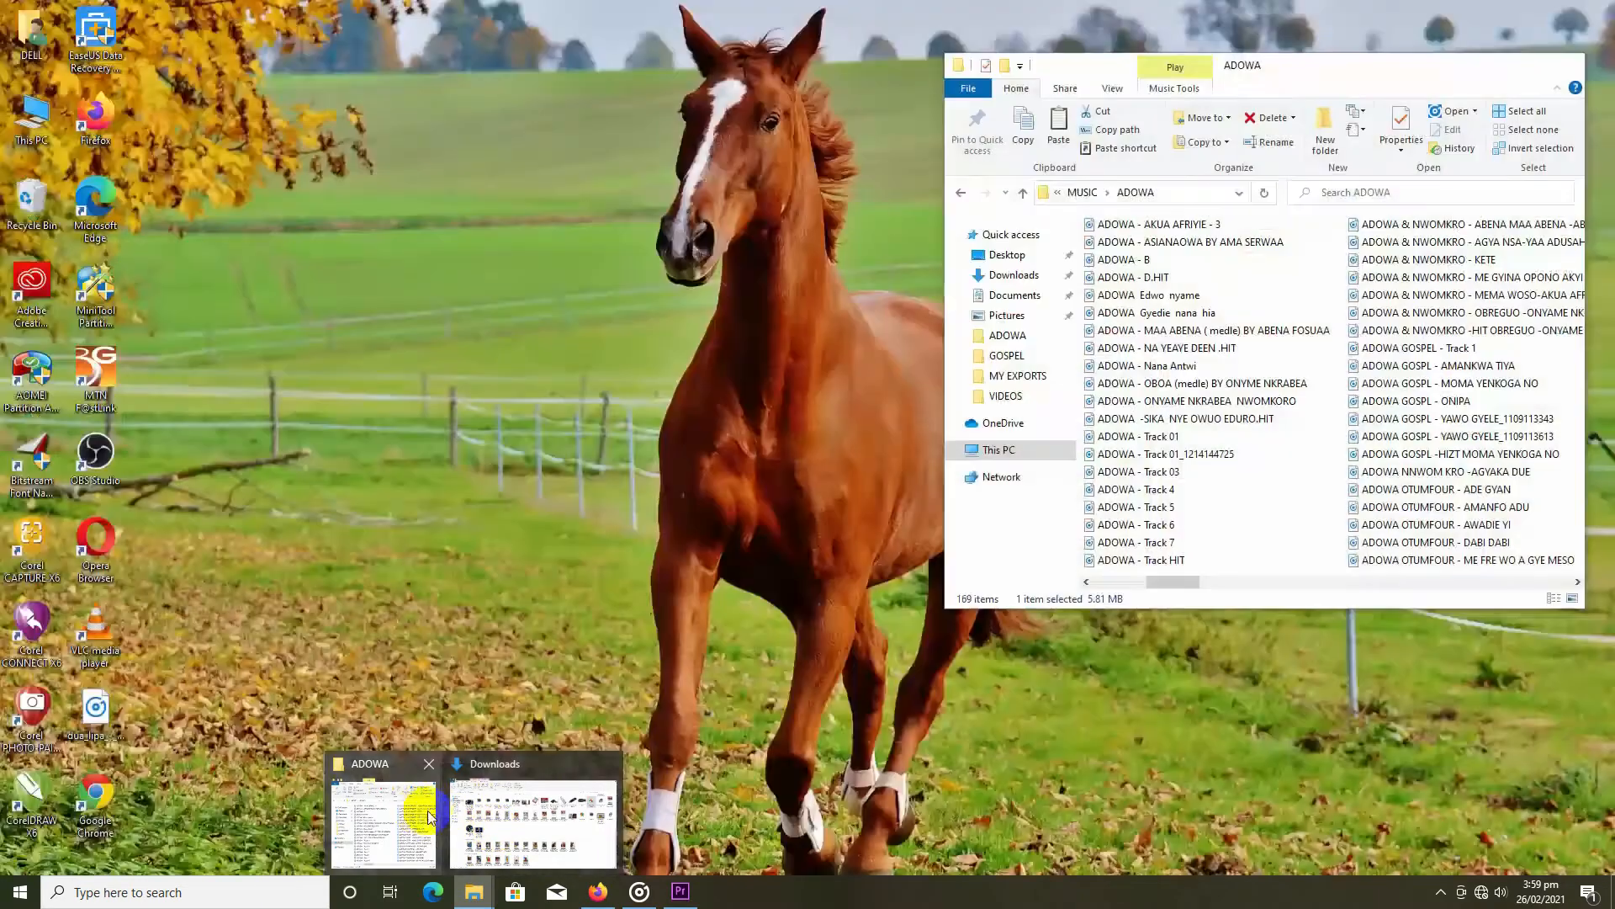
left_click(505, 812)
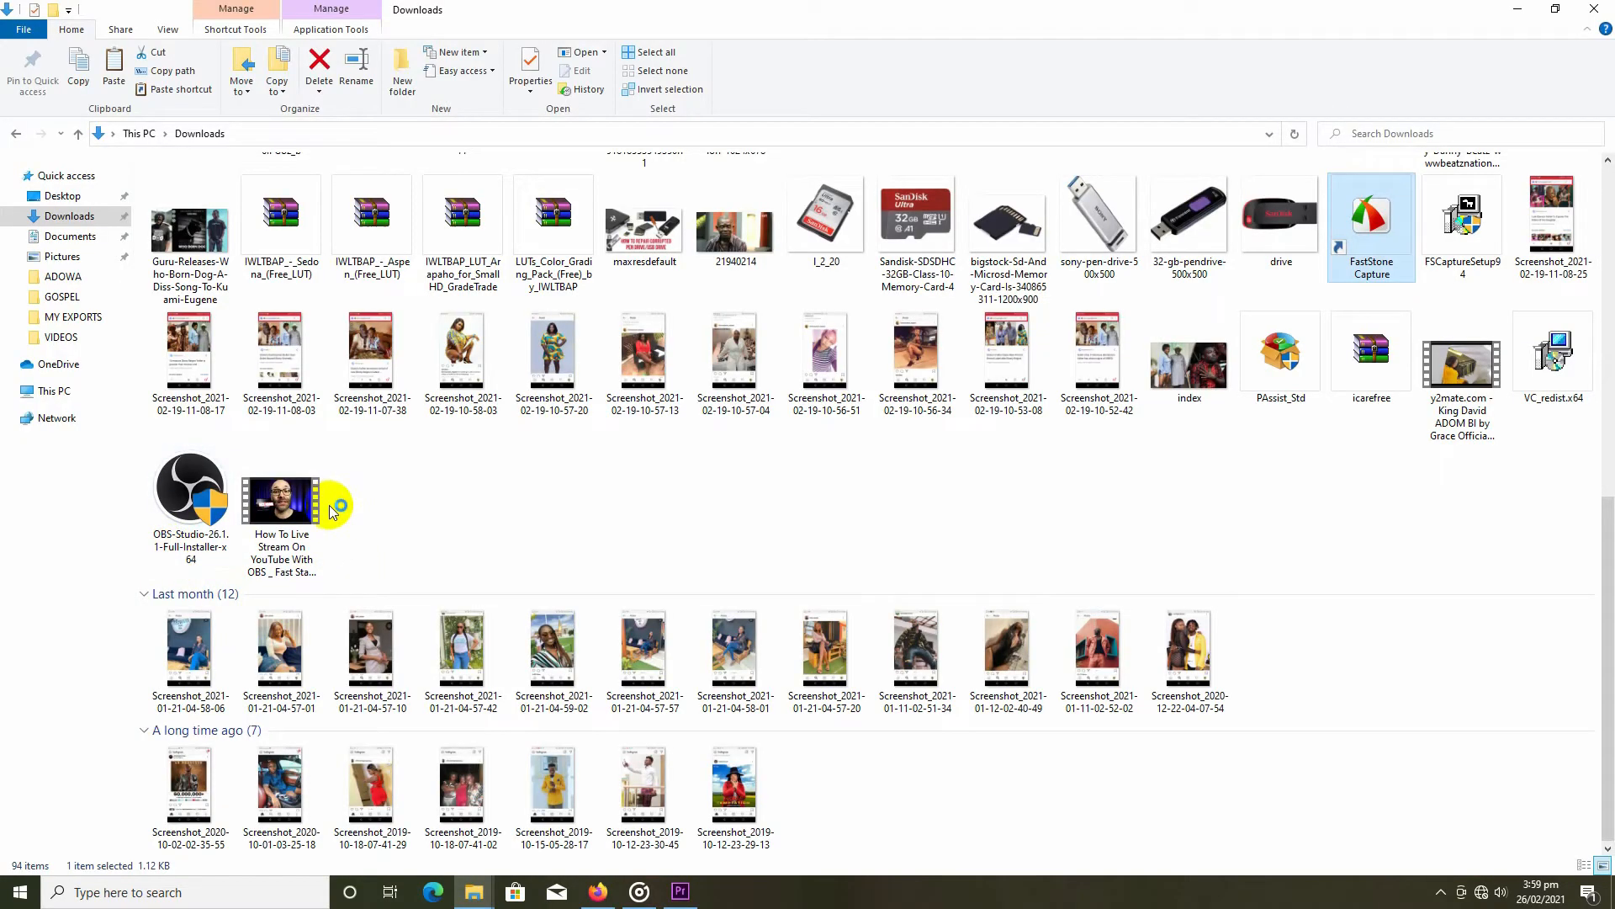
left_click(54, 390)
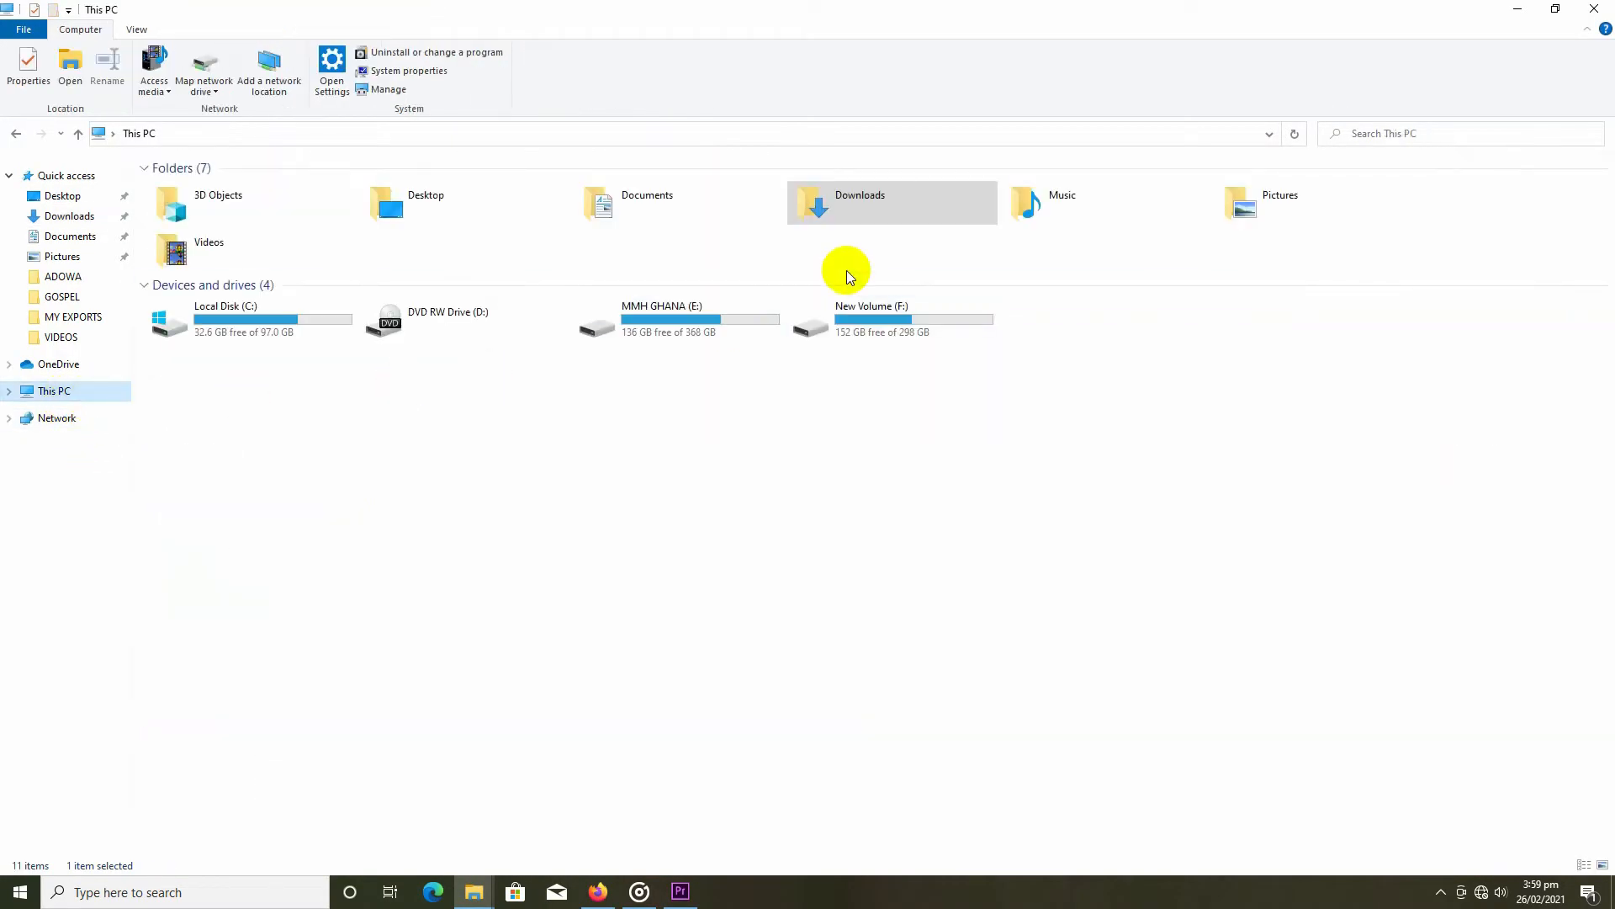
double_click(858, 310)
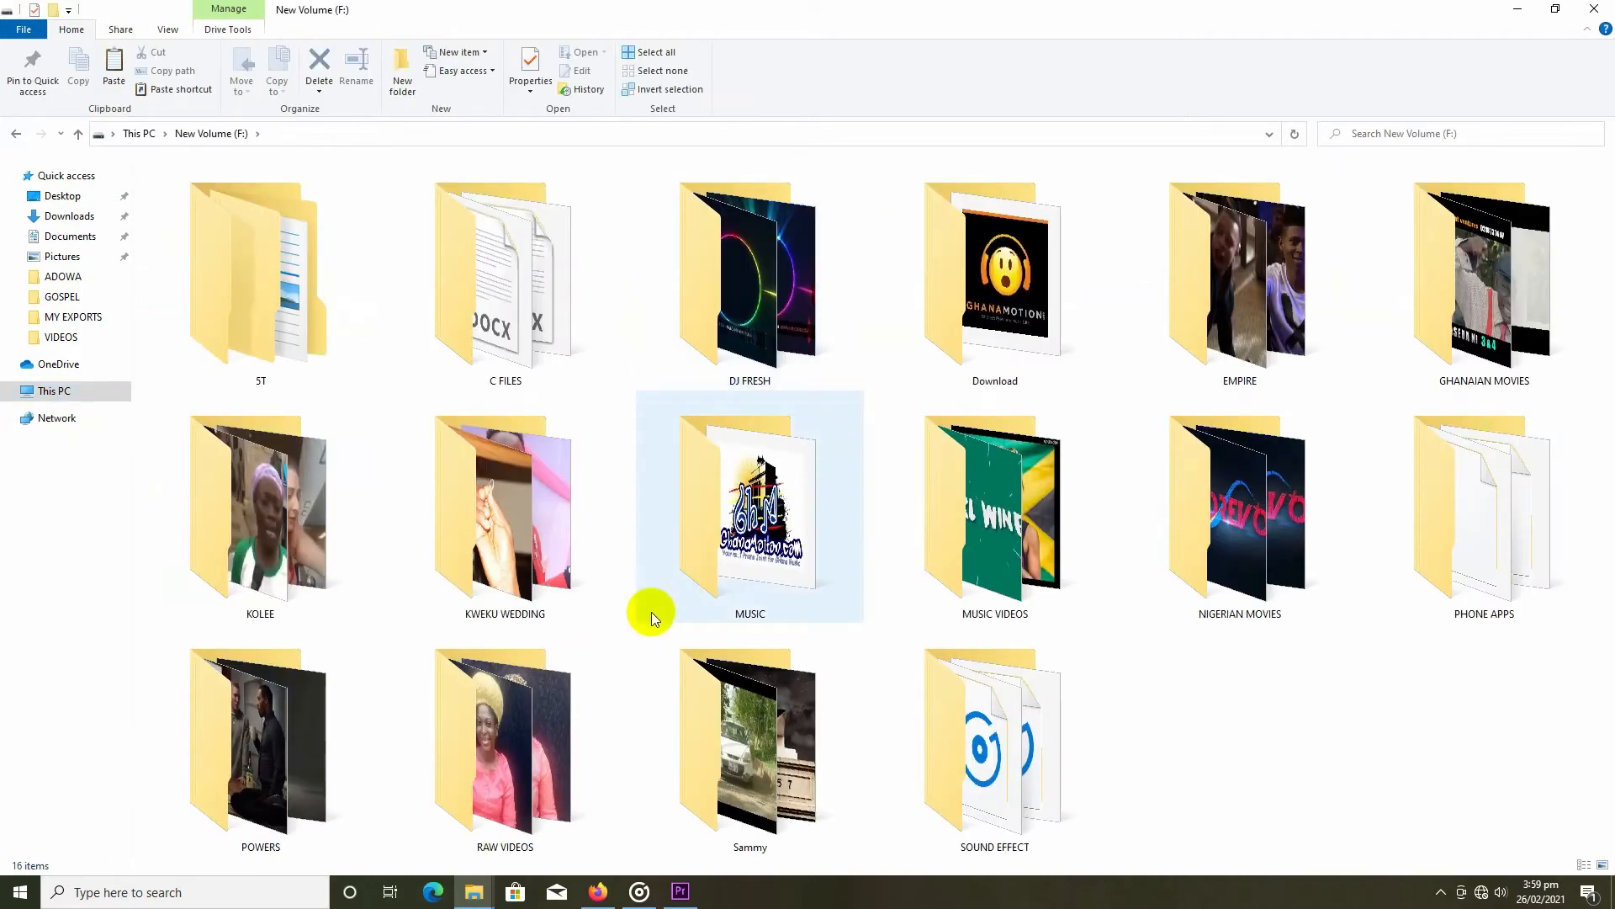
double_click(569, 696)
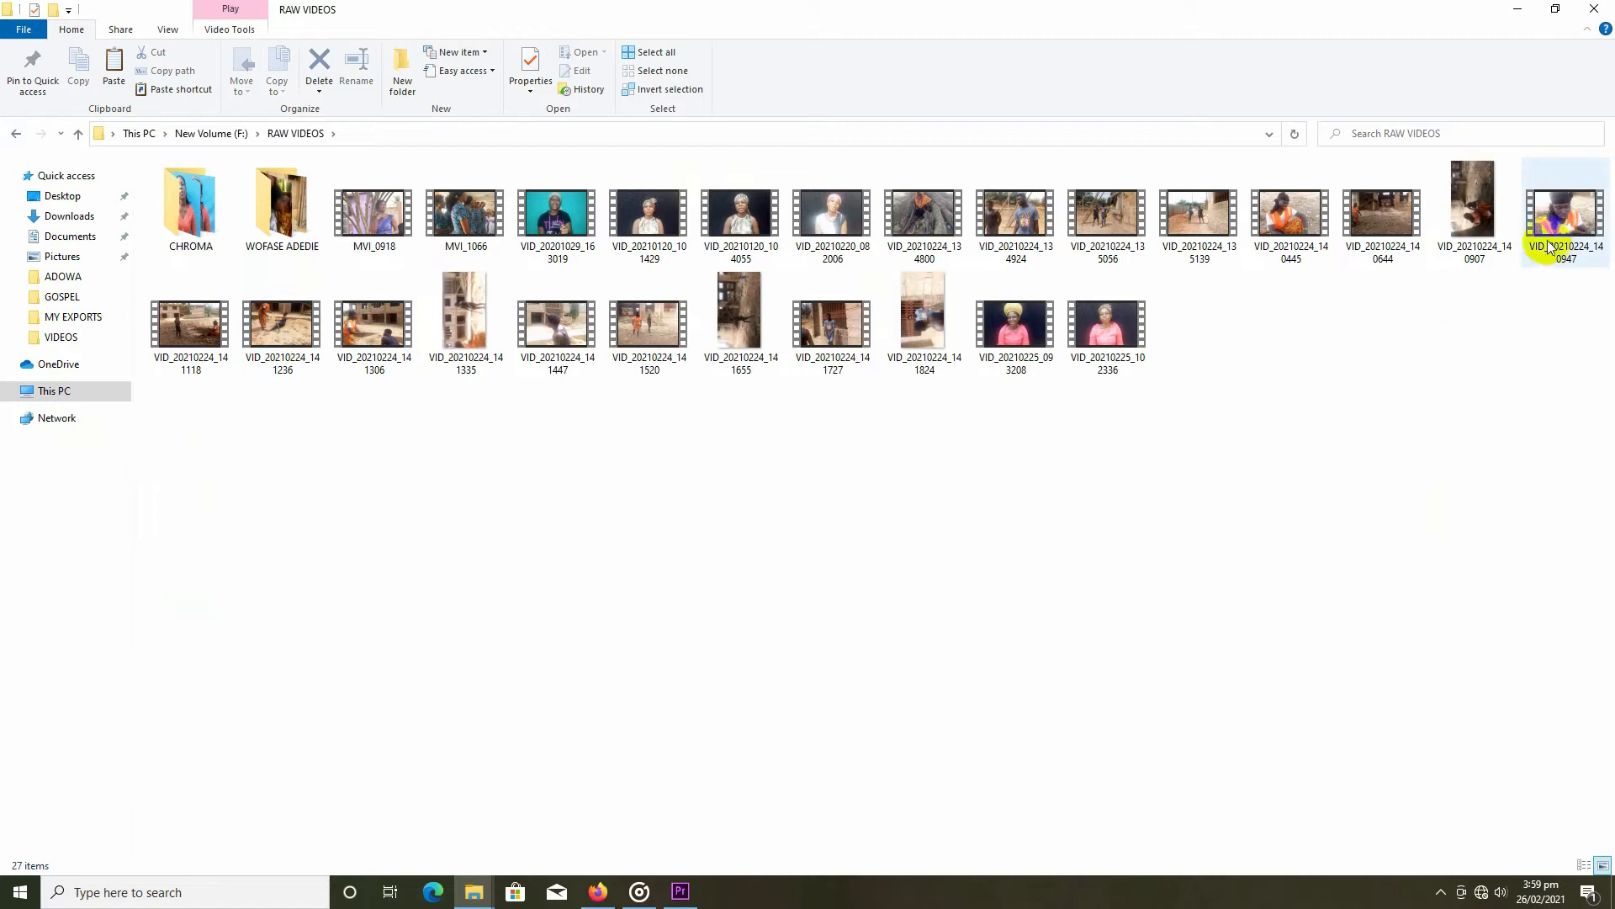
left_click_drag(1563, 227, 762, 734)
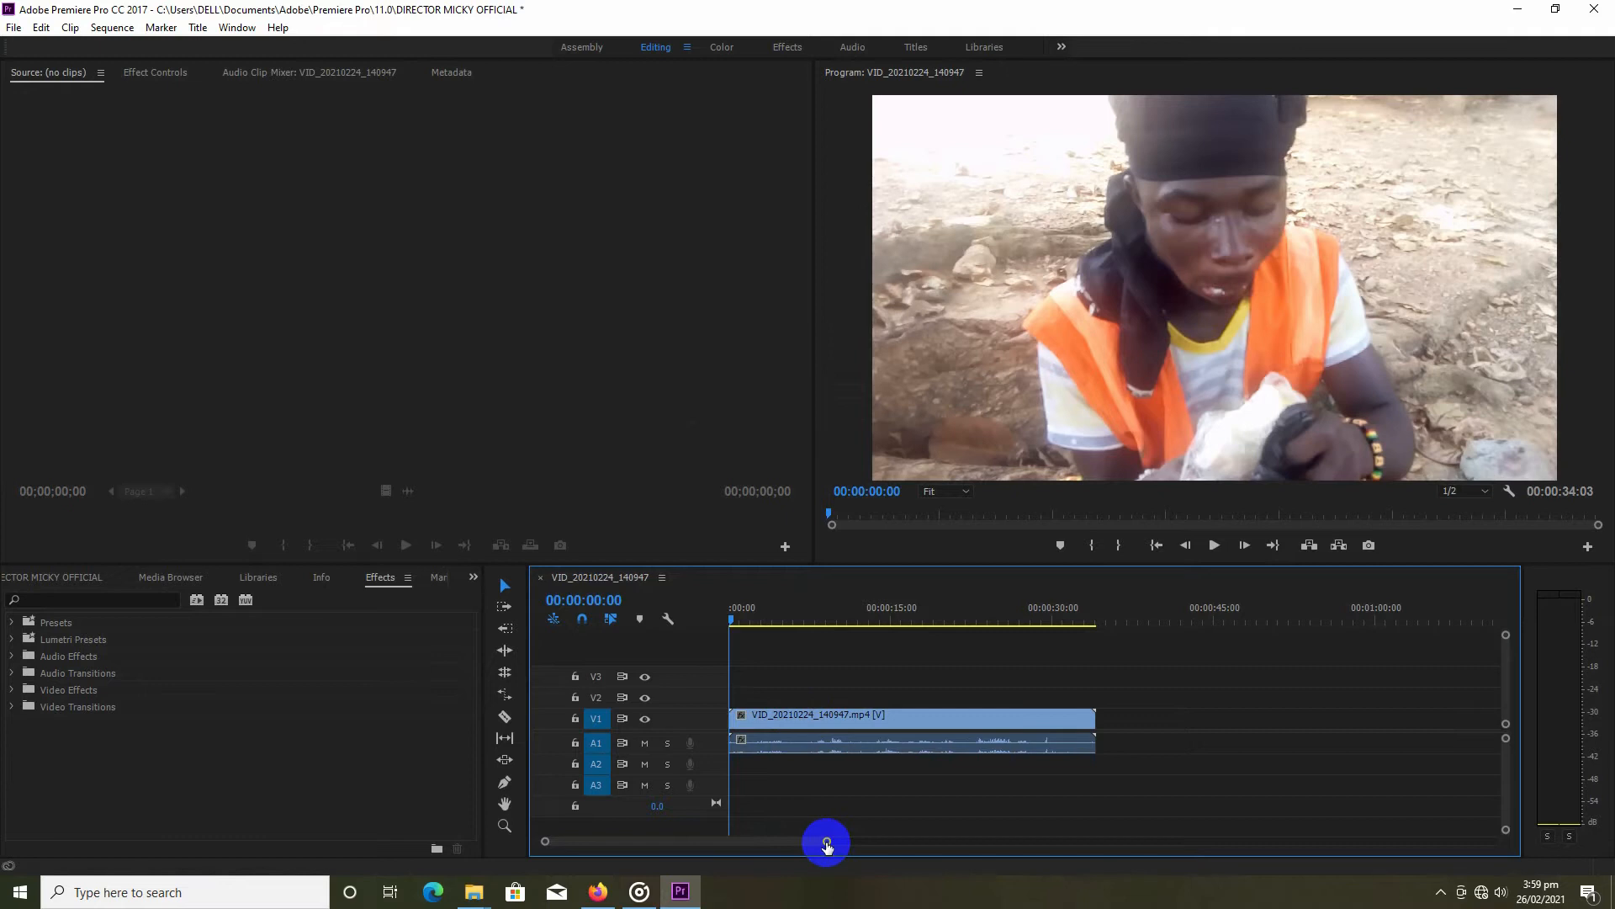
left_click_drag(827, 843, 942, 841)
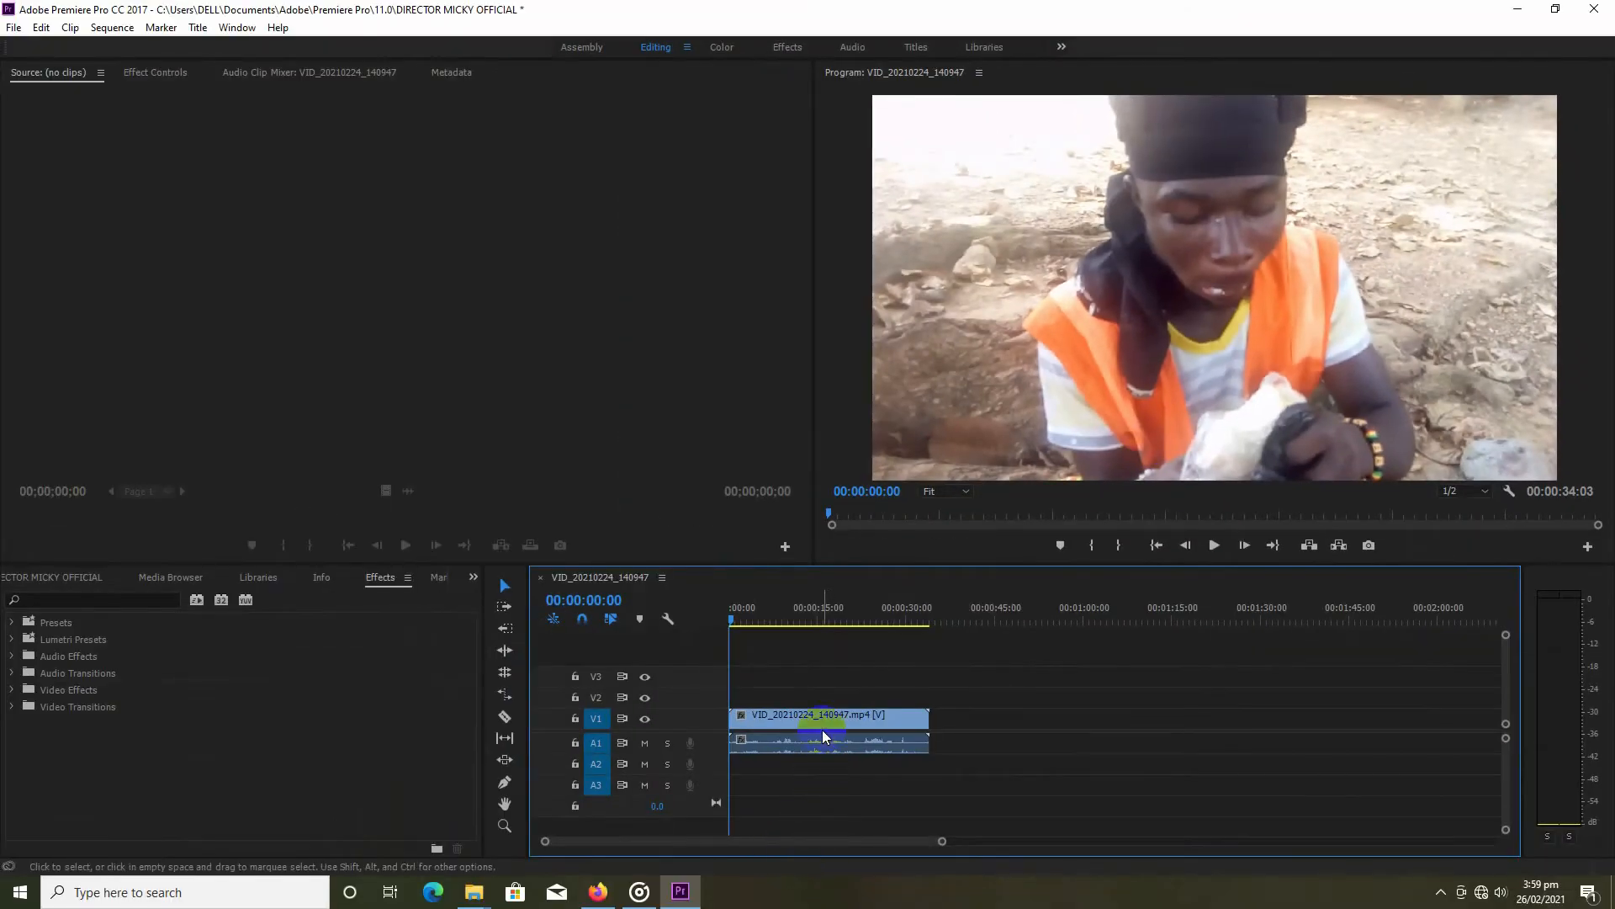
Load the timeline's video clip into the Source monitor and deselect the clip
double_click(822, 721)
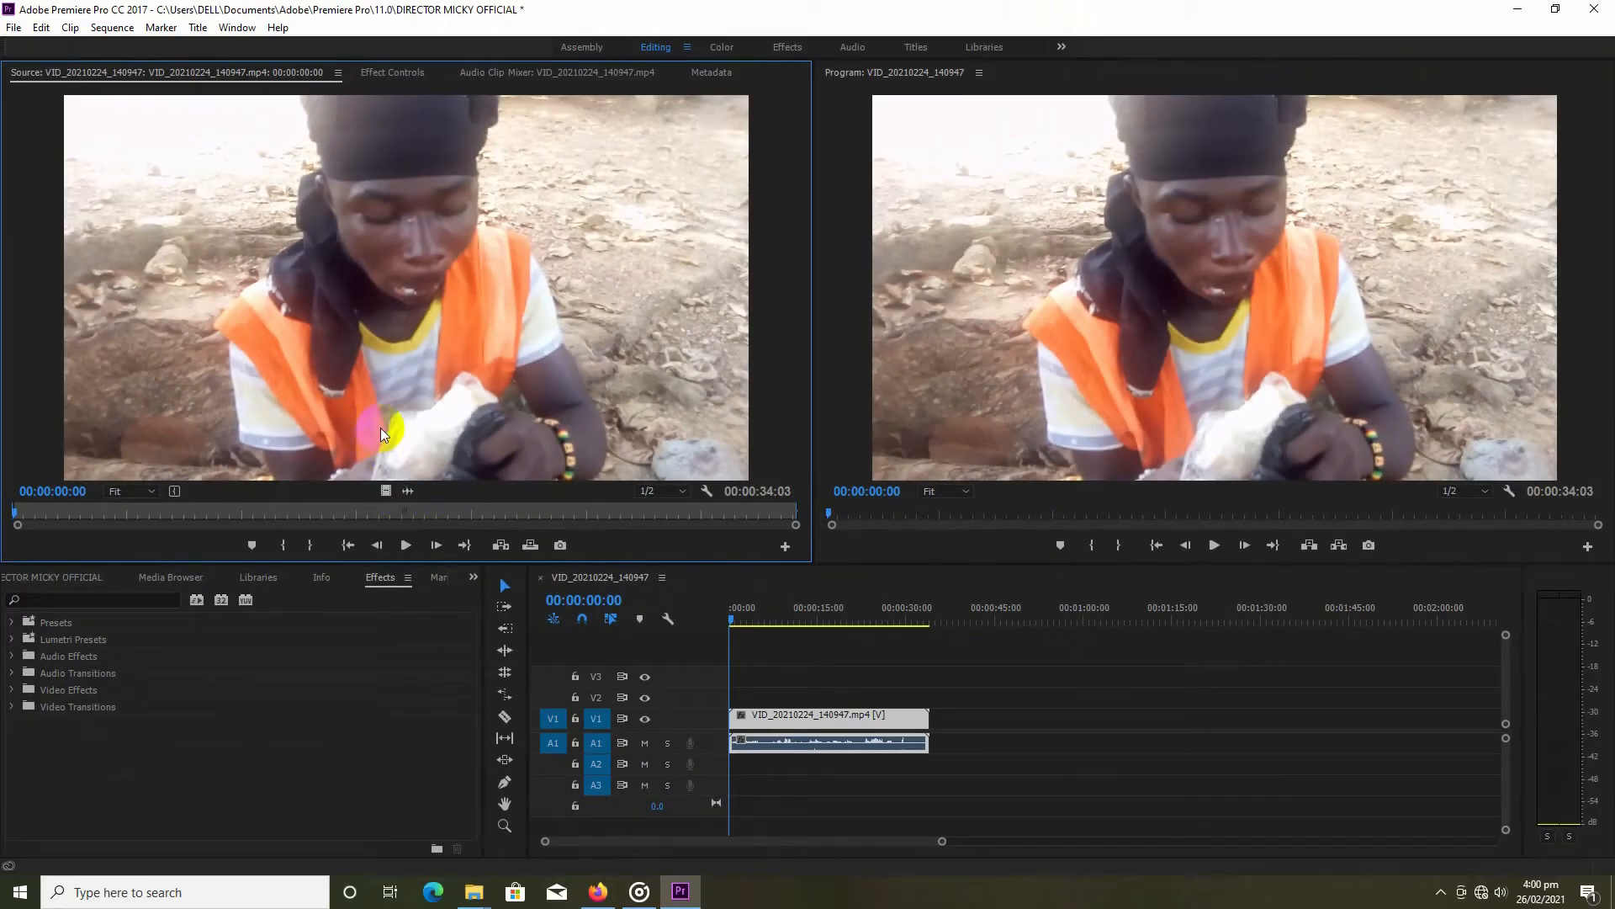
left_click(784, 727)
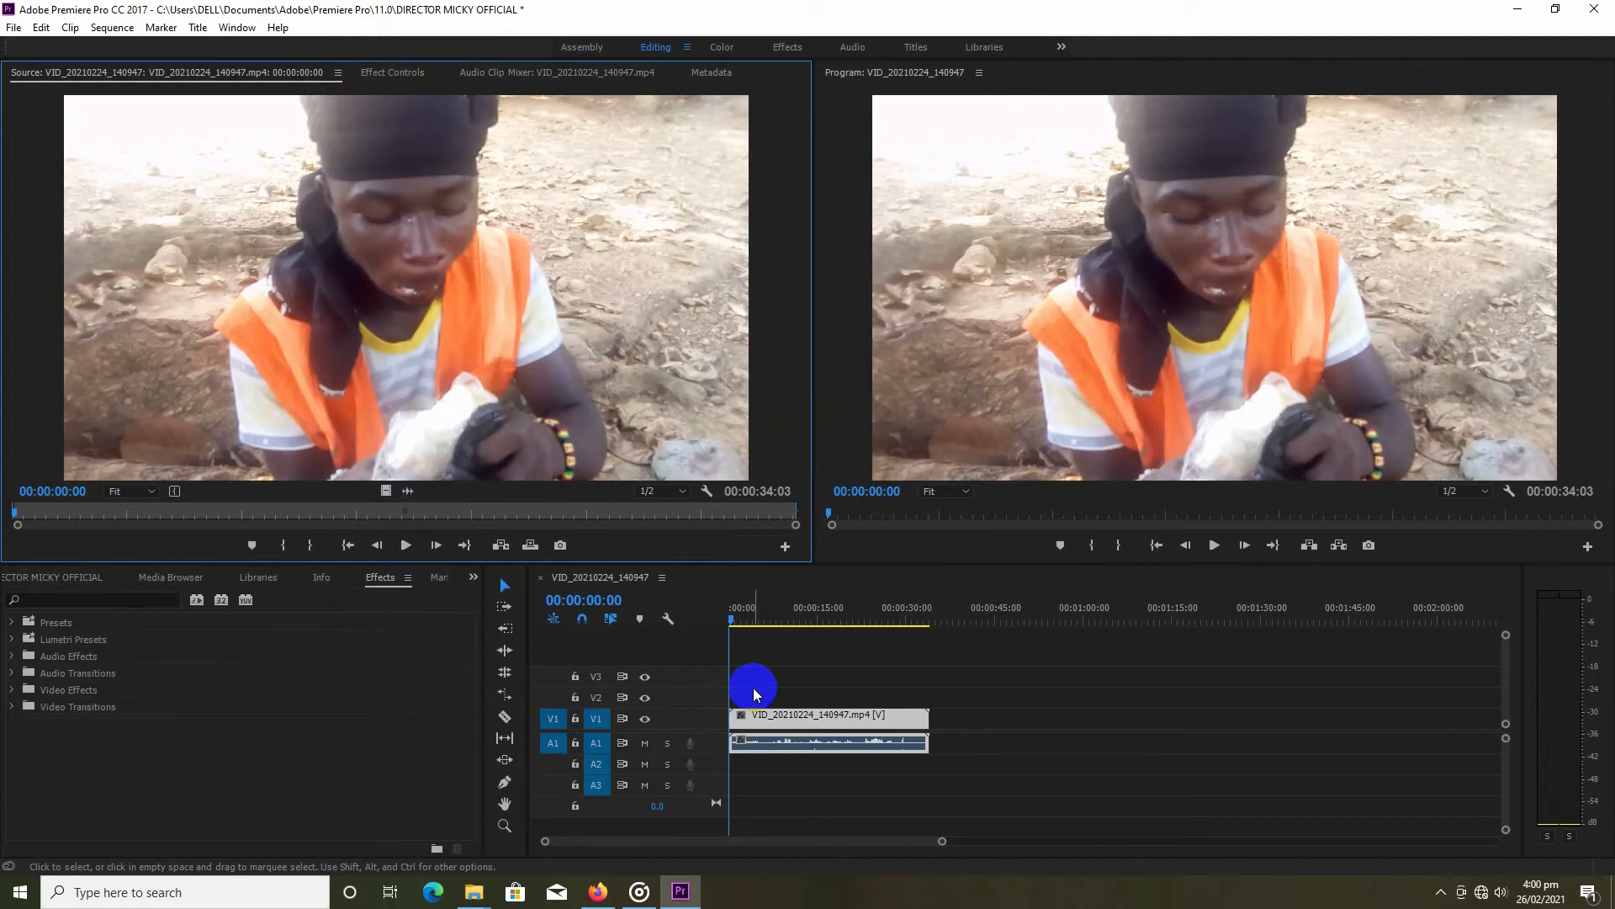
left_click(755, 694)
left_click(754, 693)
left_click(753, 692)
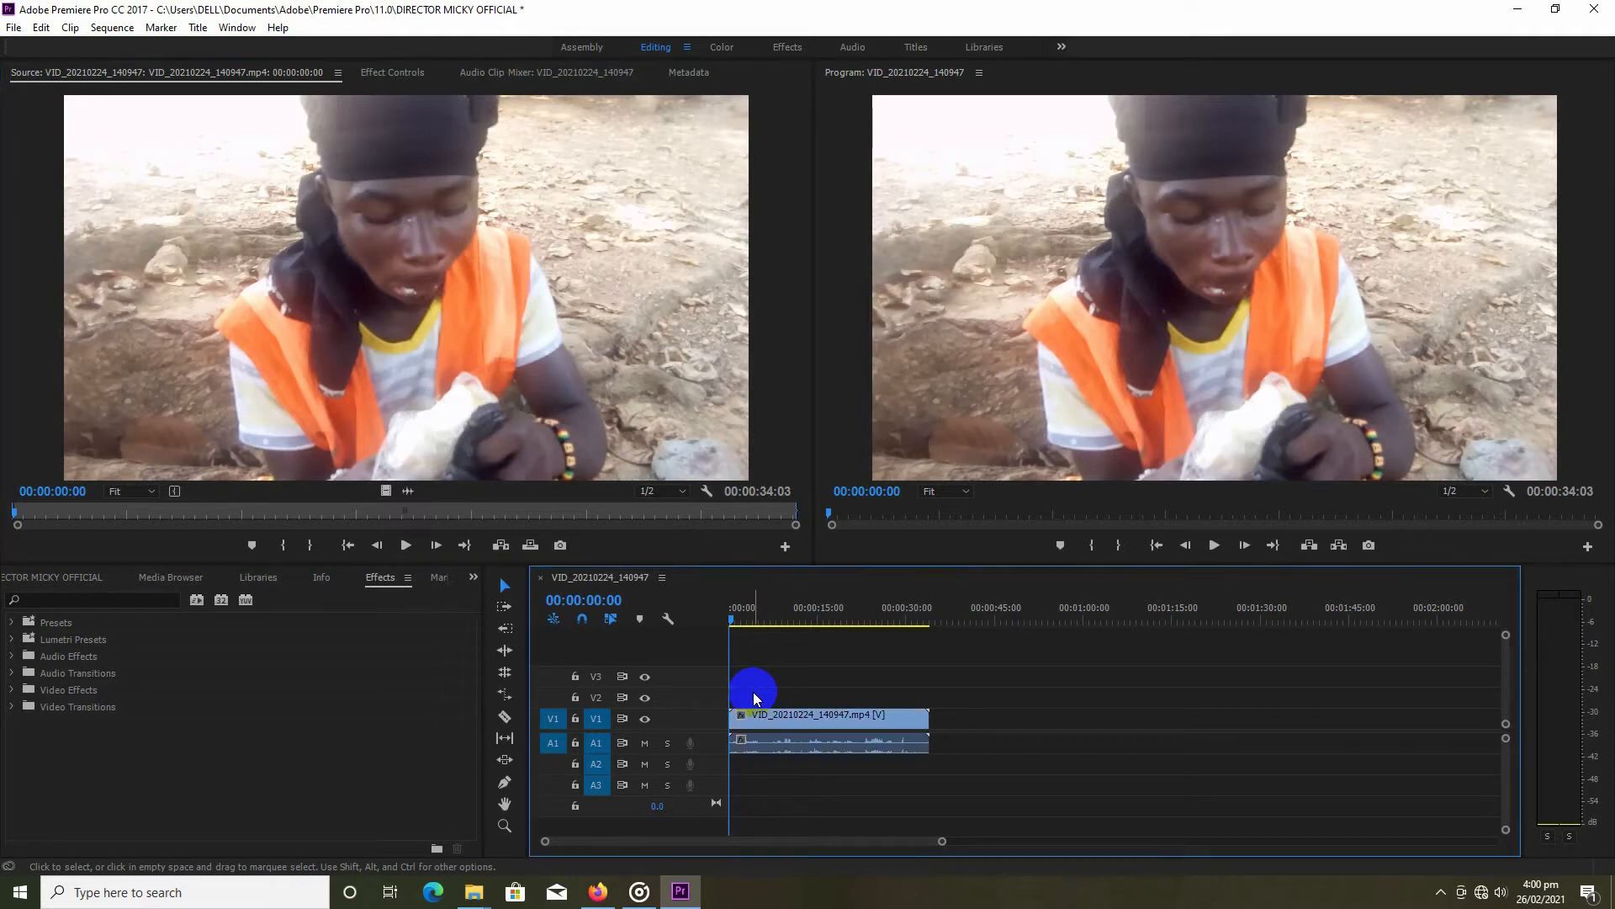
Place the playhead at 00:00:03:04 and create a new title named opeele with the default video settings
left_click(751, 624)
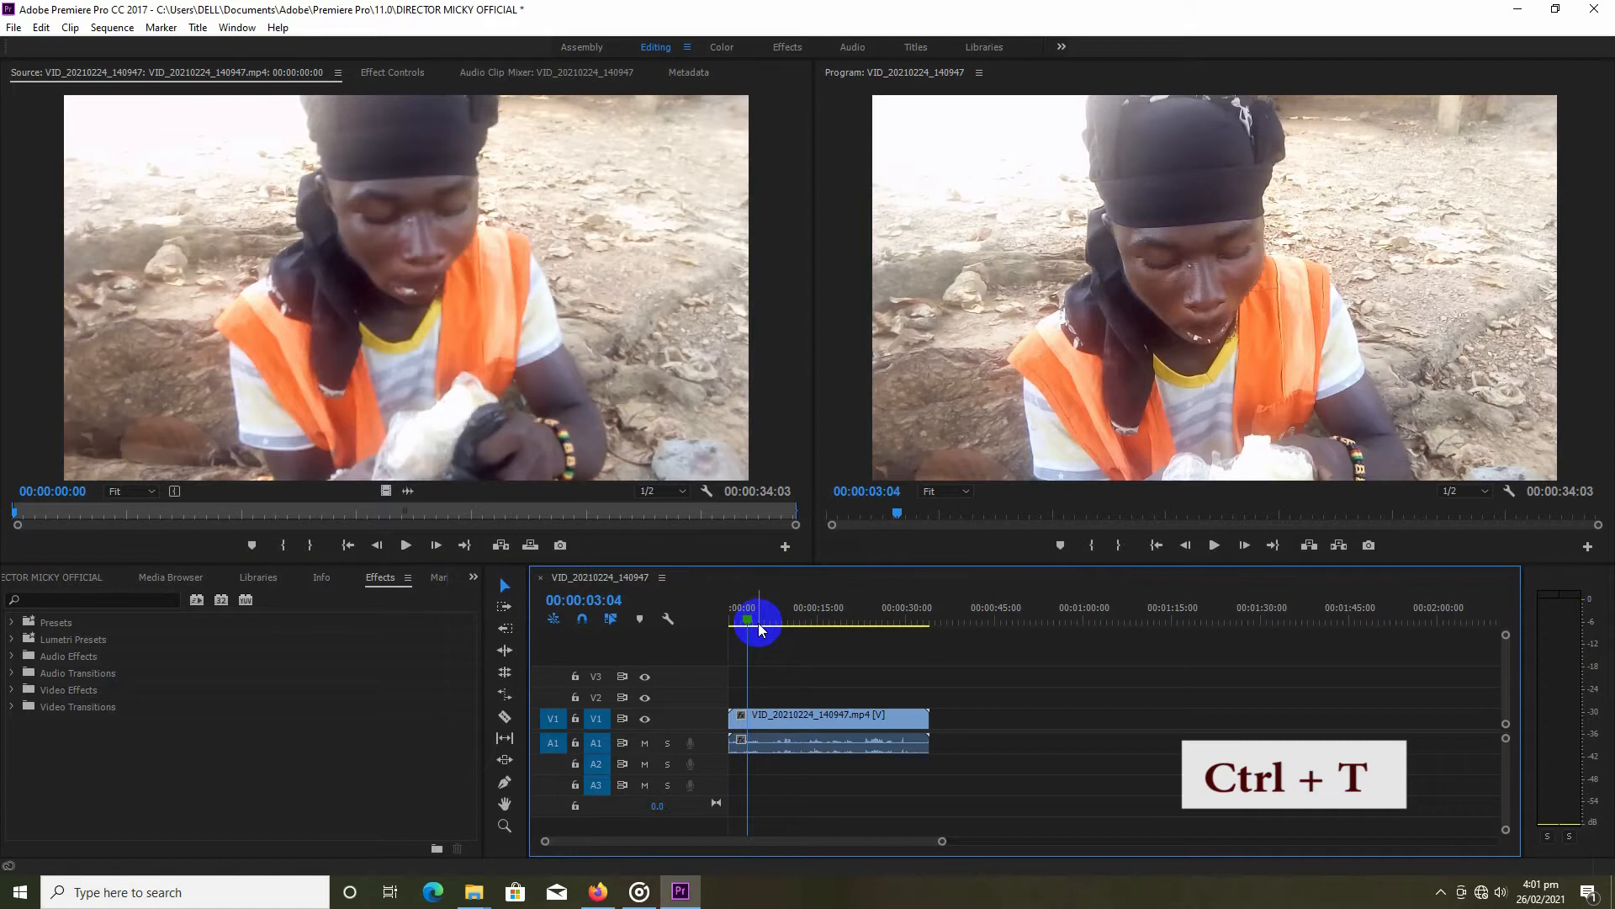
key("ctrl+t")
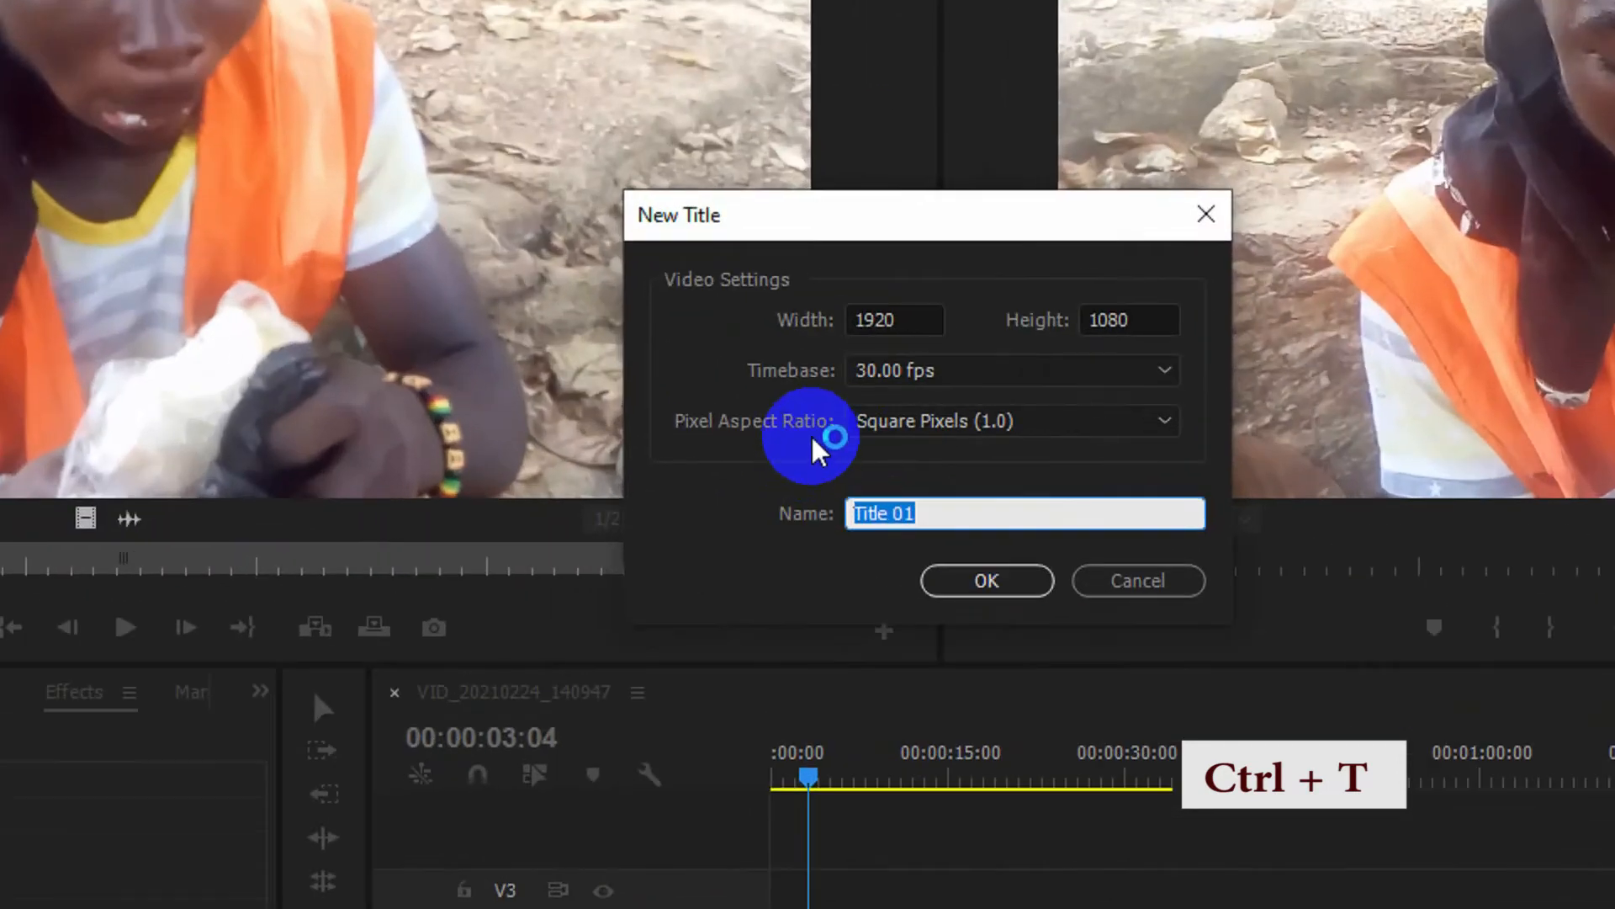
left_click_drag(946, 515, 839, 509)
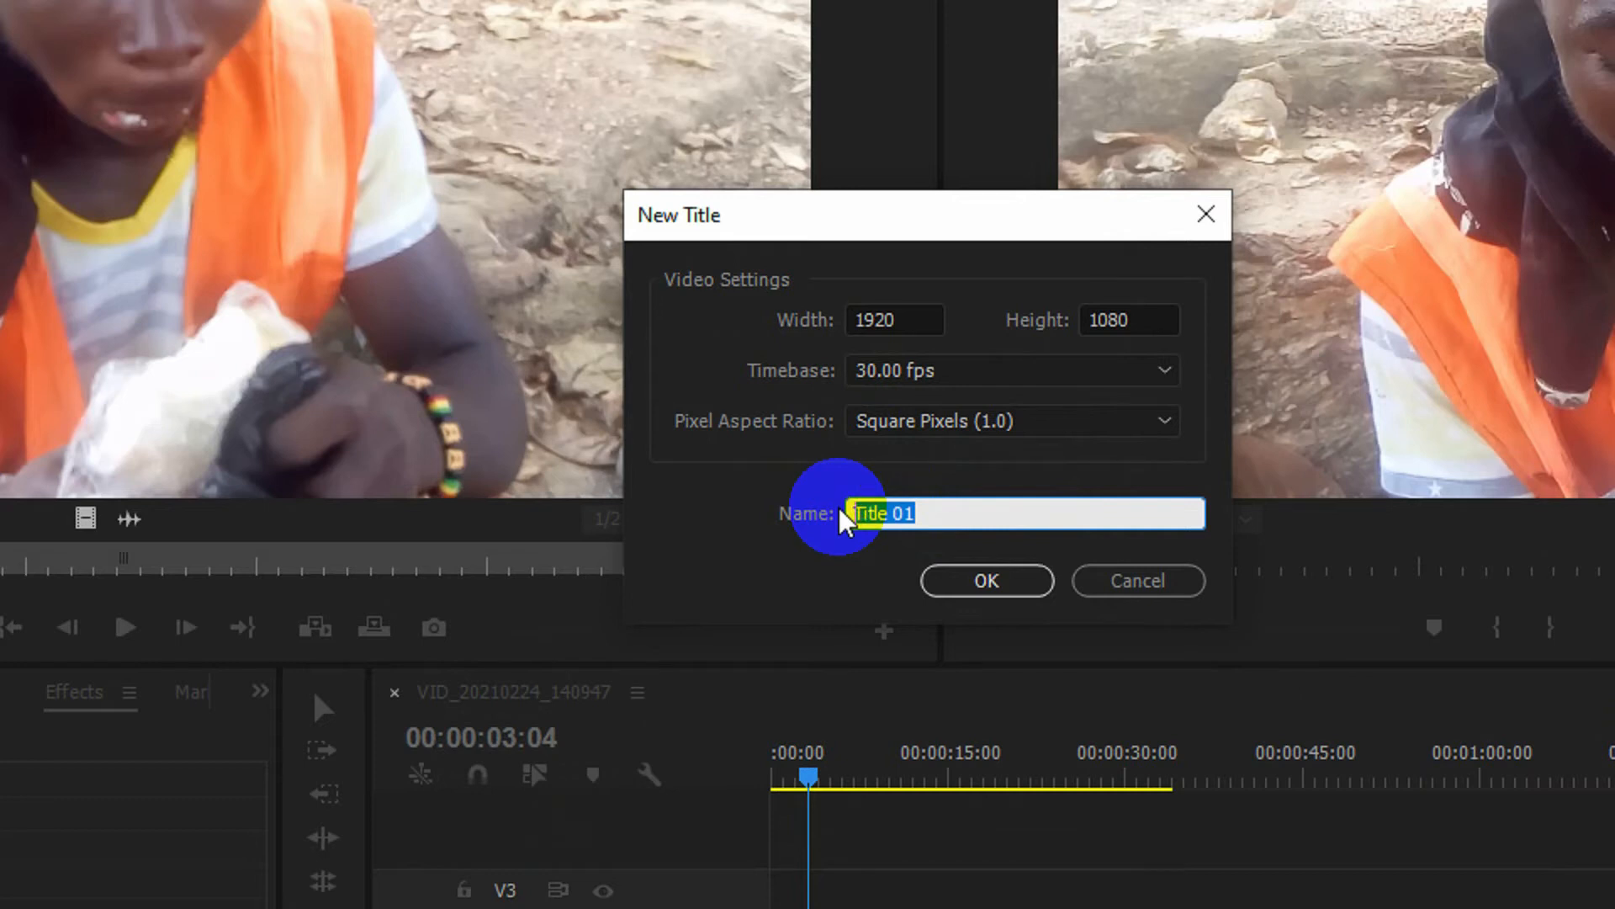
type("opeele")
left_click(942, 585)
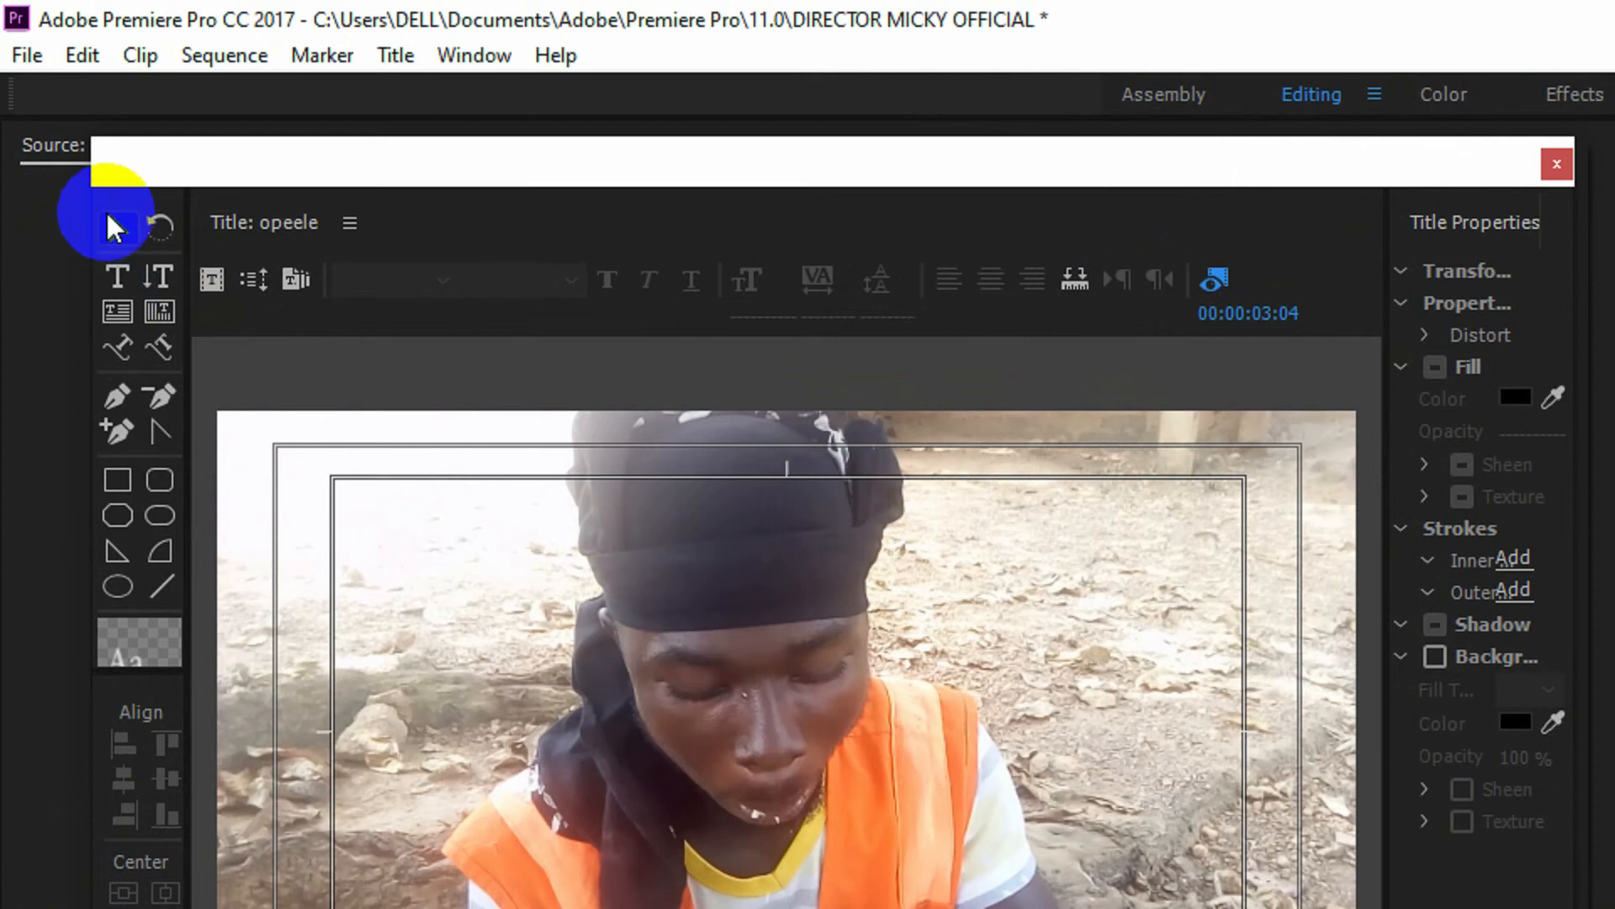
Add the text "Opeele" near the middle of the title frame with the Type tool
left_click(114, 225)
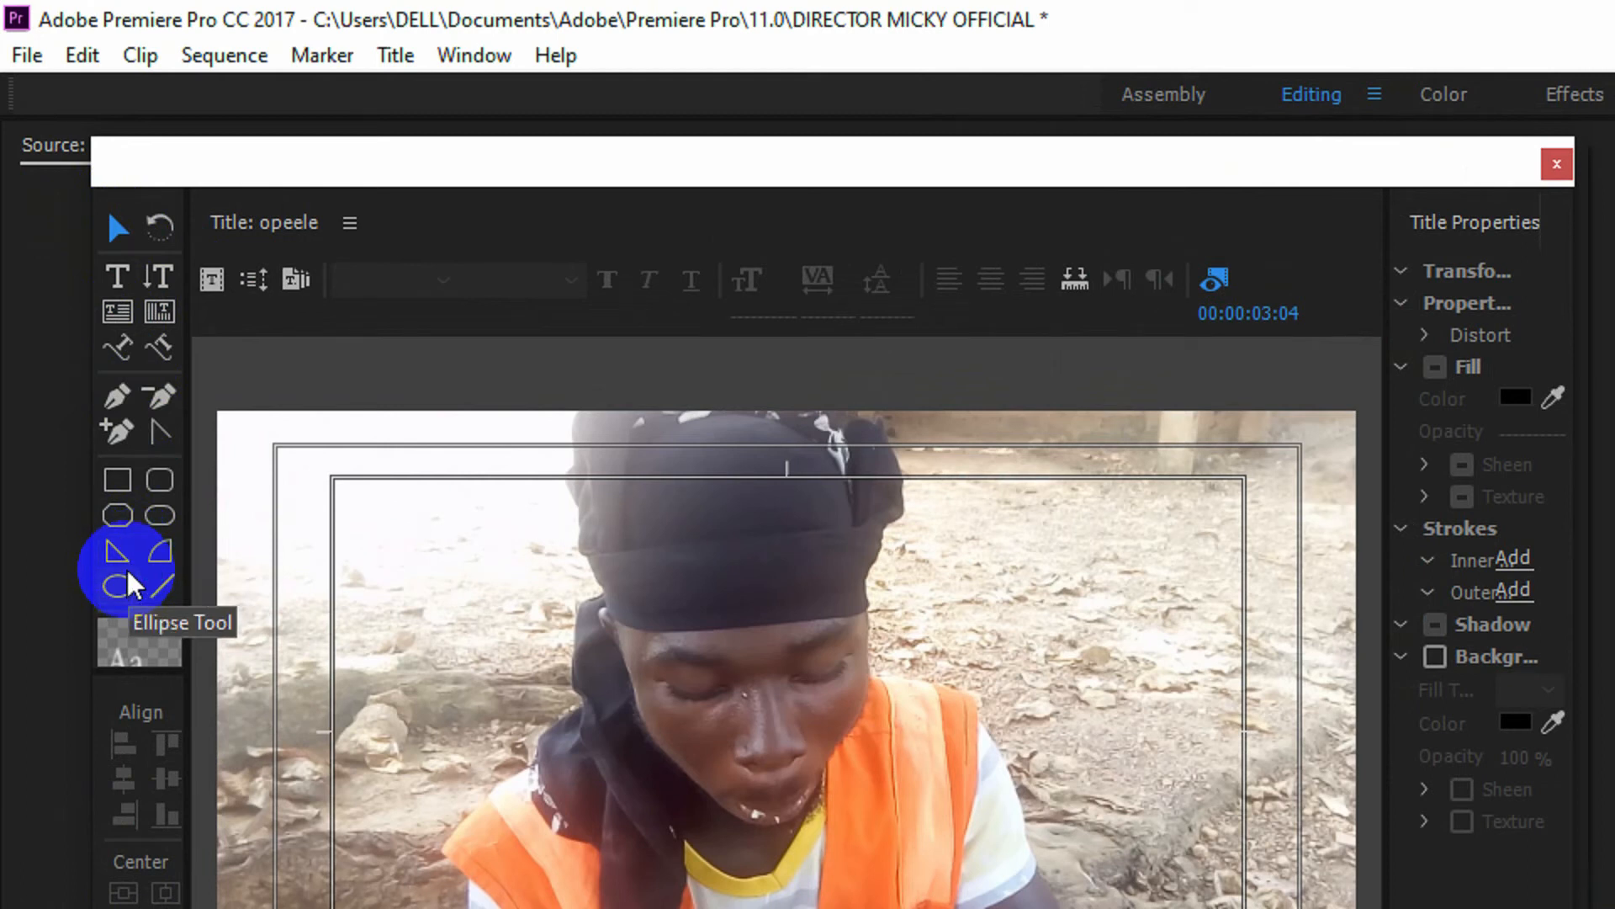
left_click(129, 572)
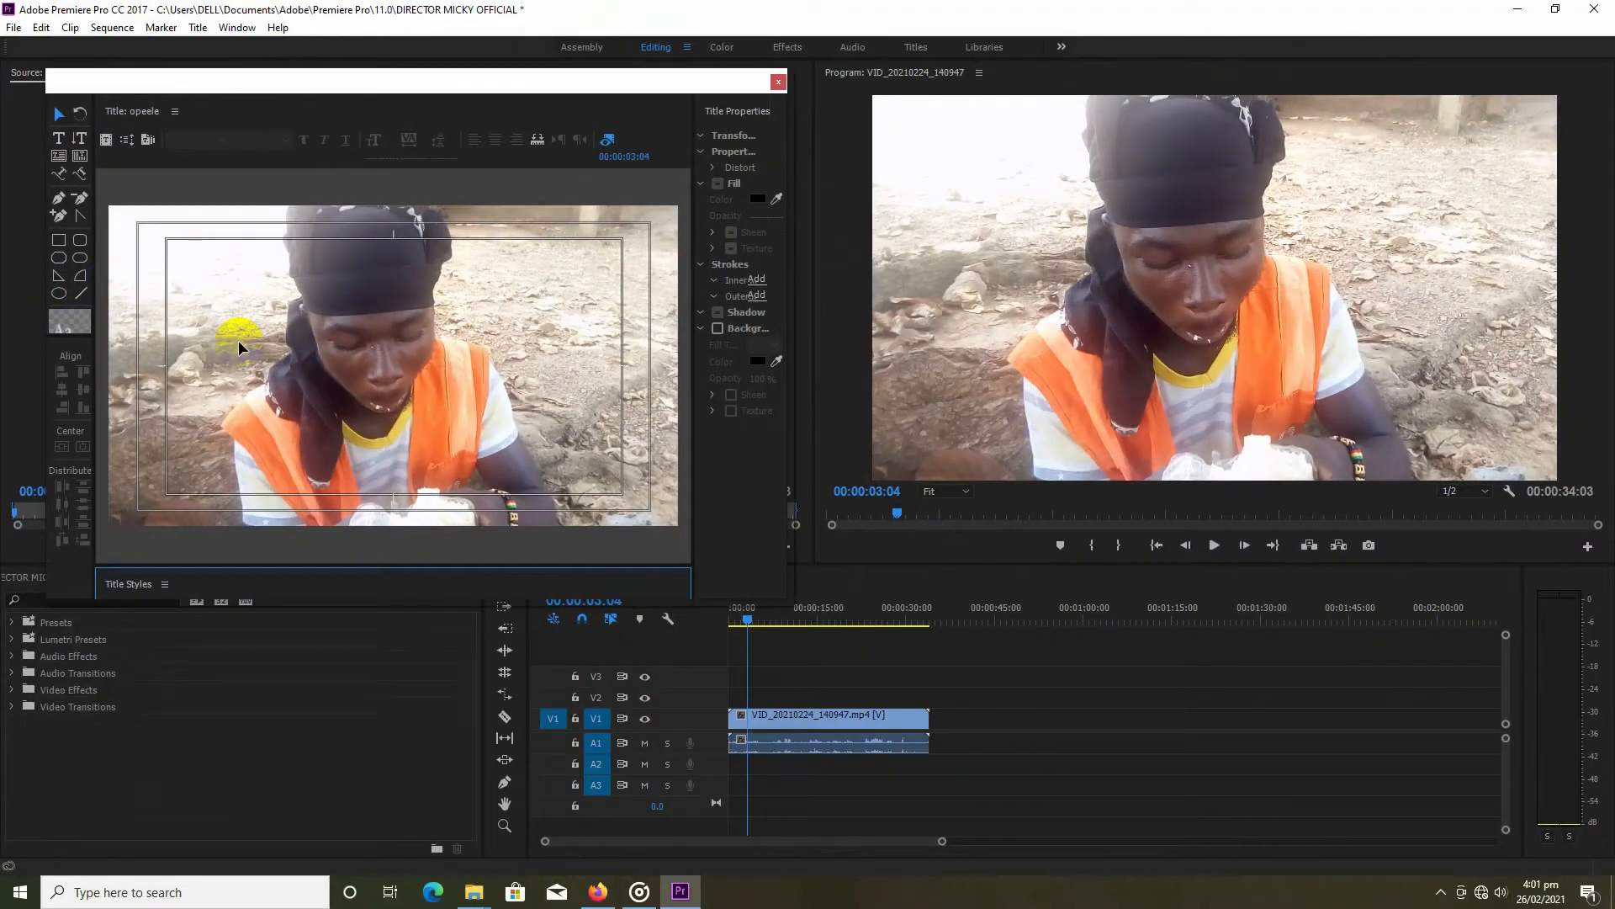
left_click(61, 137)
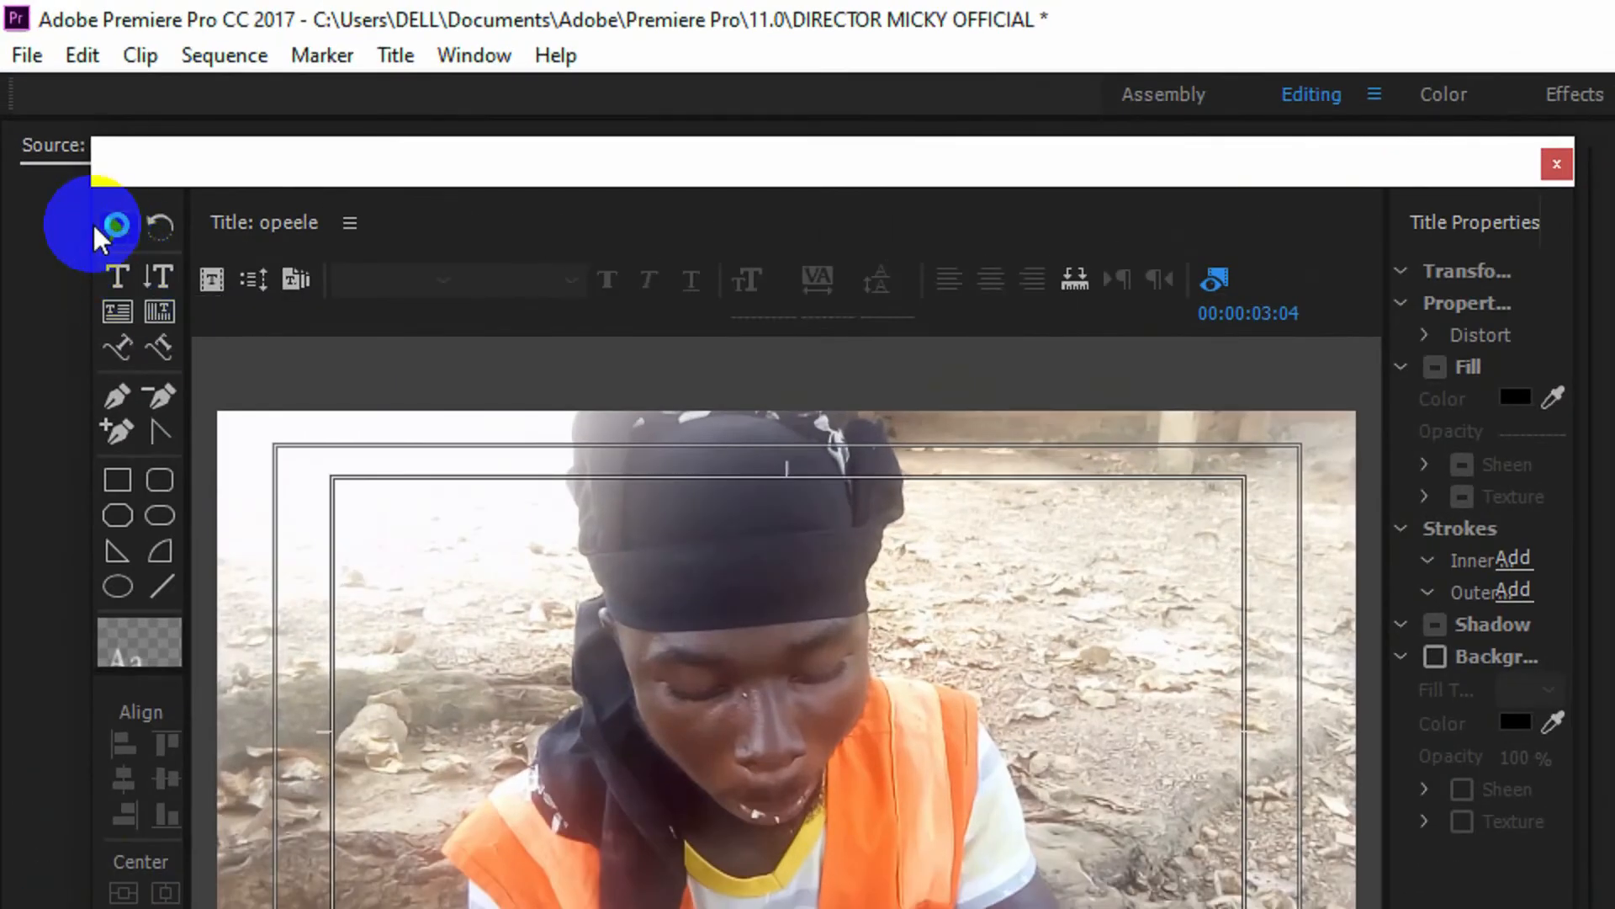
left_click(115, 275)
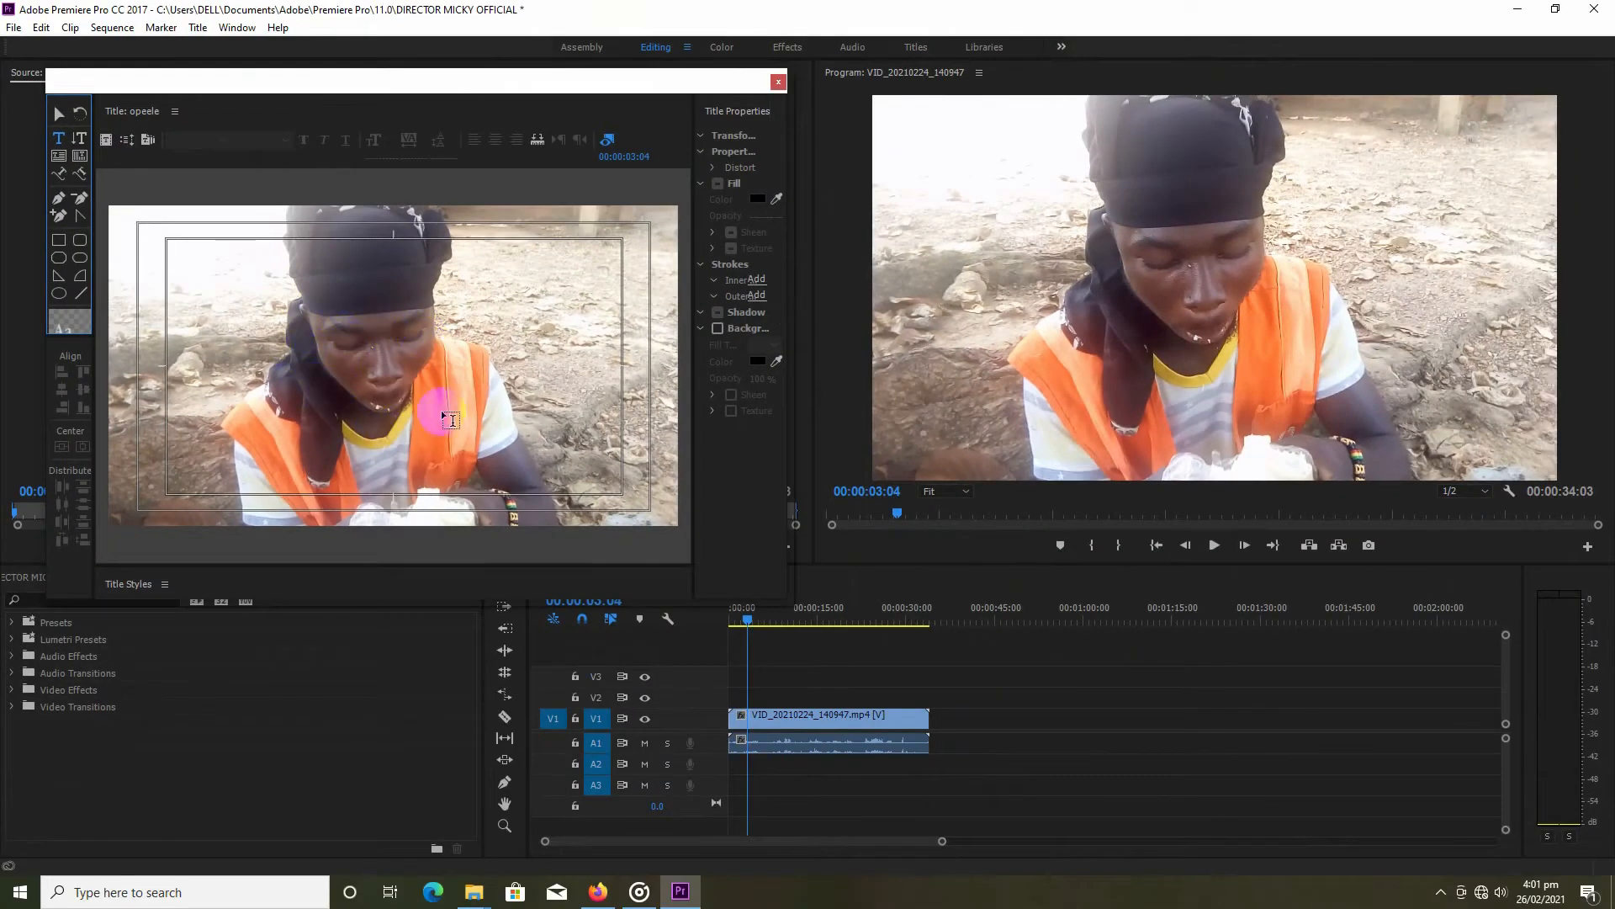
left_click(343, 374)
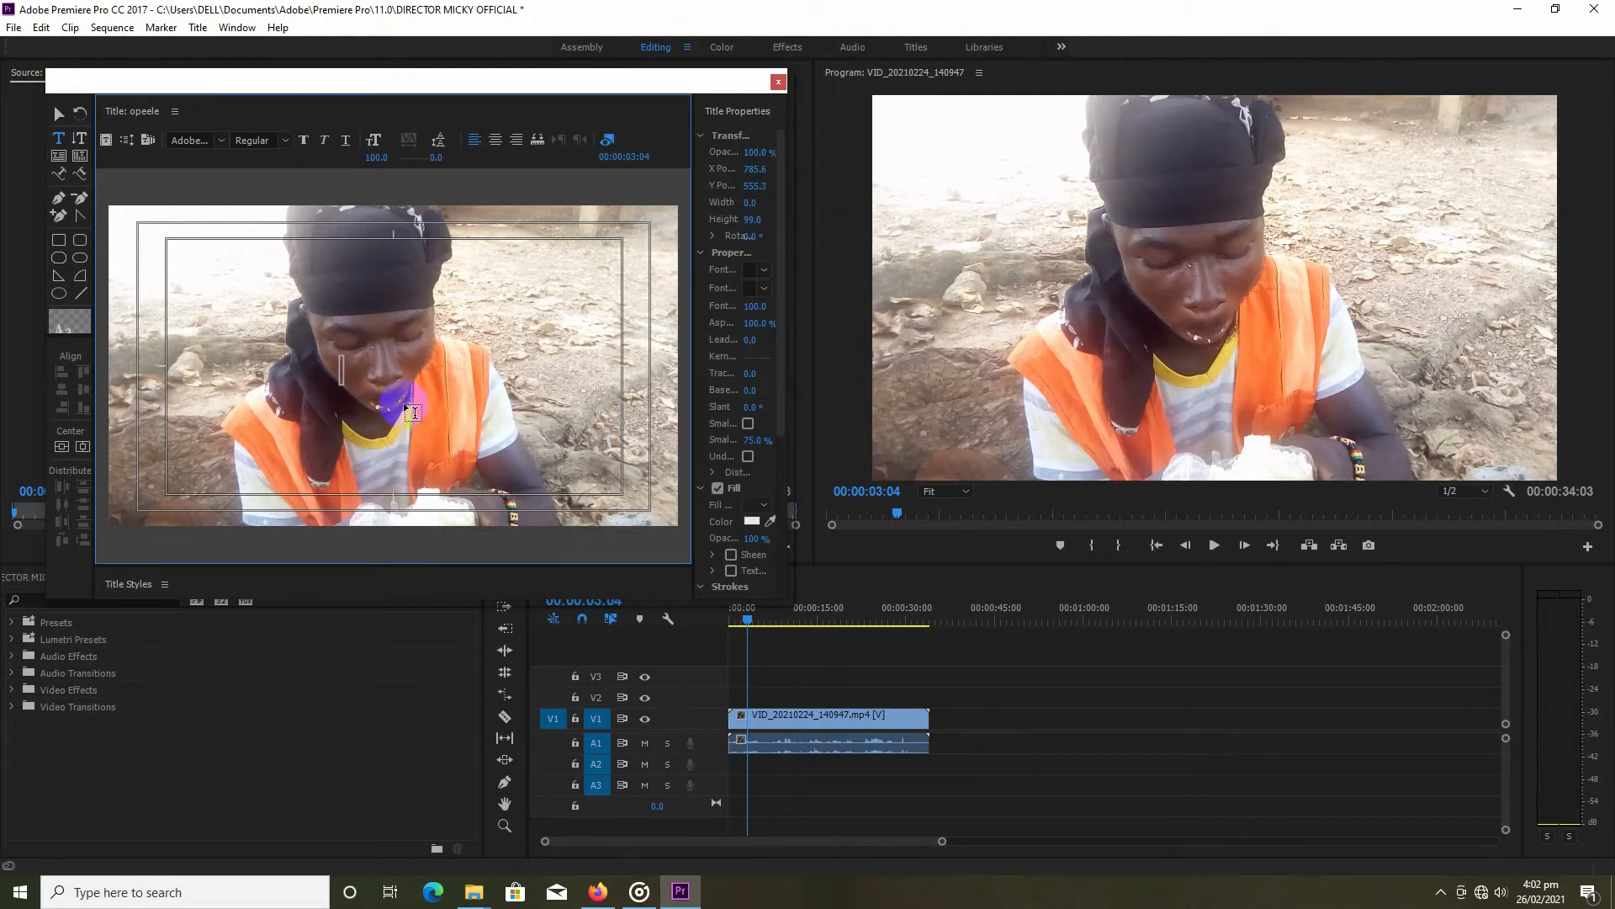
type("Opee")
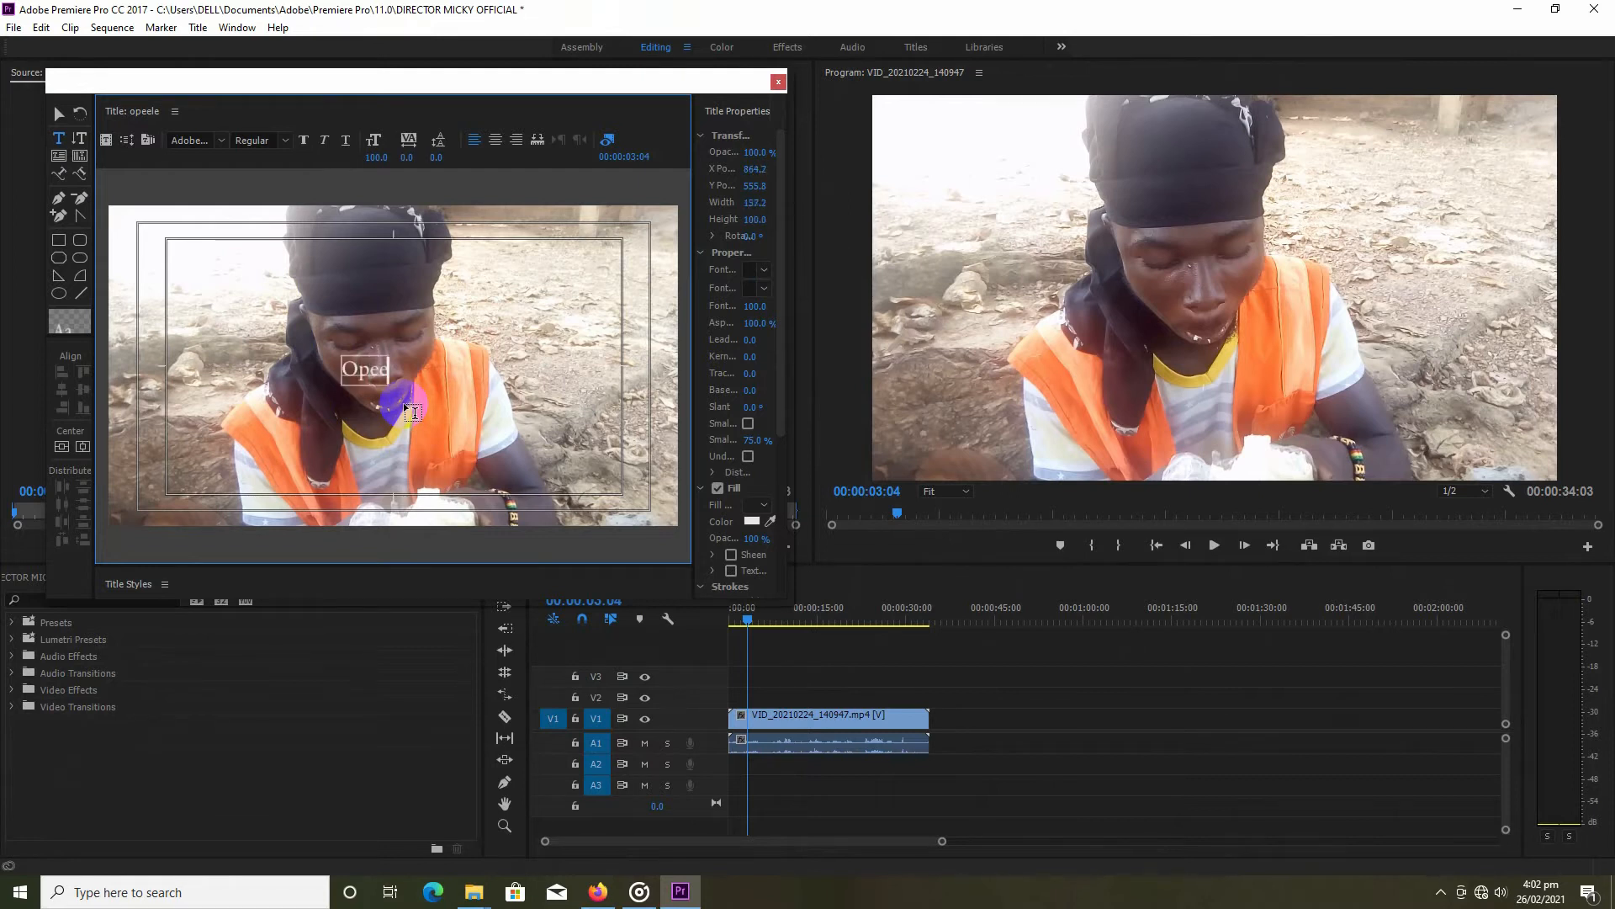
type("le")
Move the Opeele text slightly to about X 914.6, Y 584.2, deselect it and close the title editor
left_click_drag(403, 376, 382, 380)
left_click(54, 118)
mouse_move(376, 362)
left_mouse_down()
mouse_move(393, 383)
mouse_move(388, 370)
left_mouse_up()
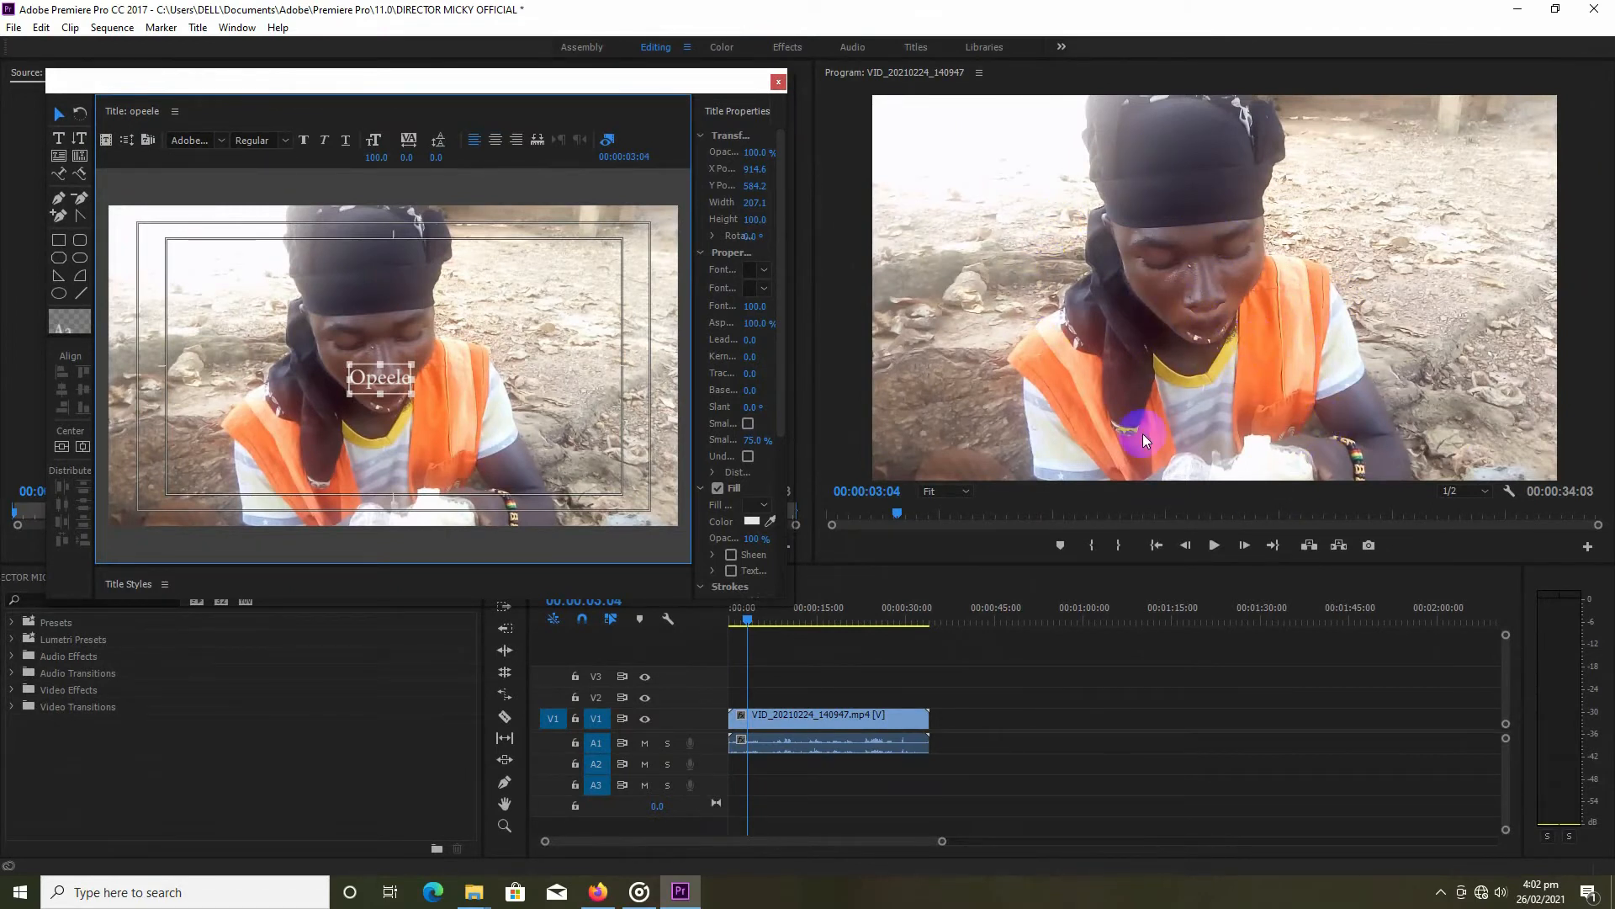
left_click(568, 461)
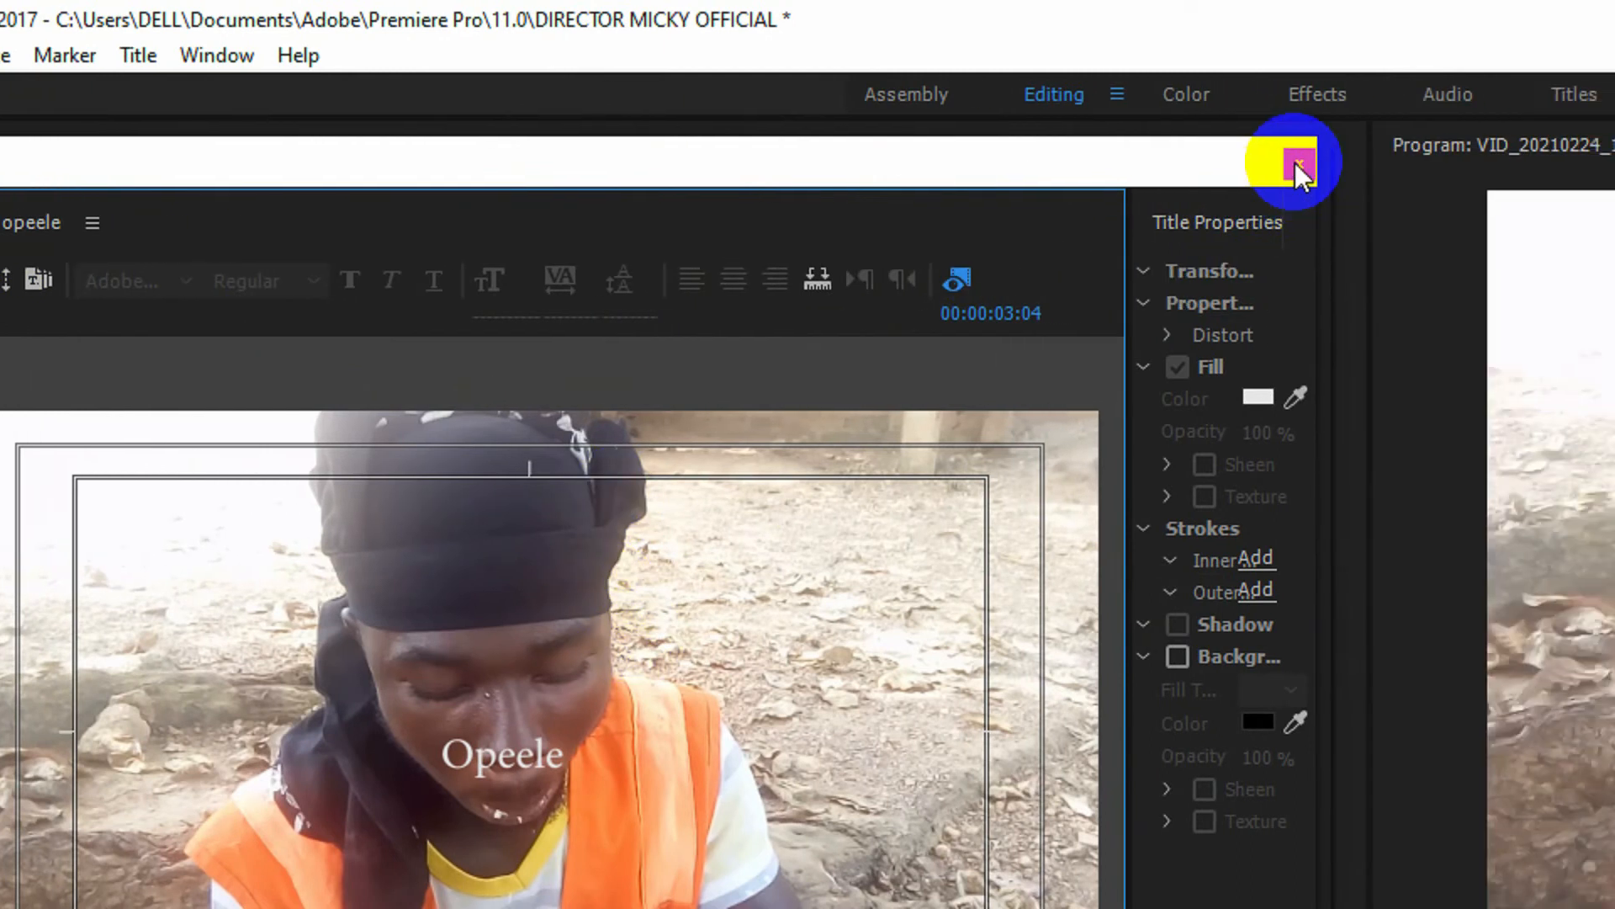
left_click(1557, 164)
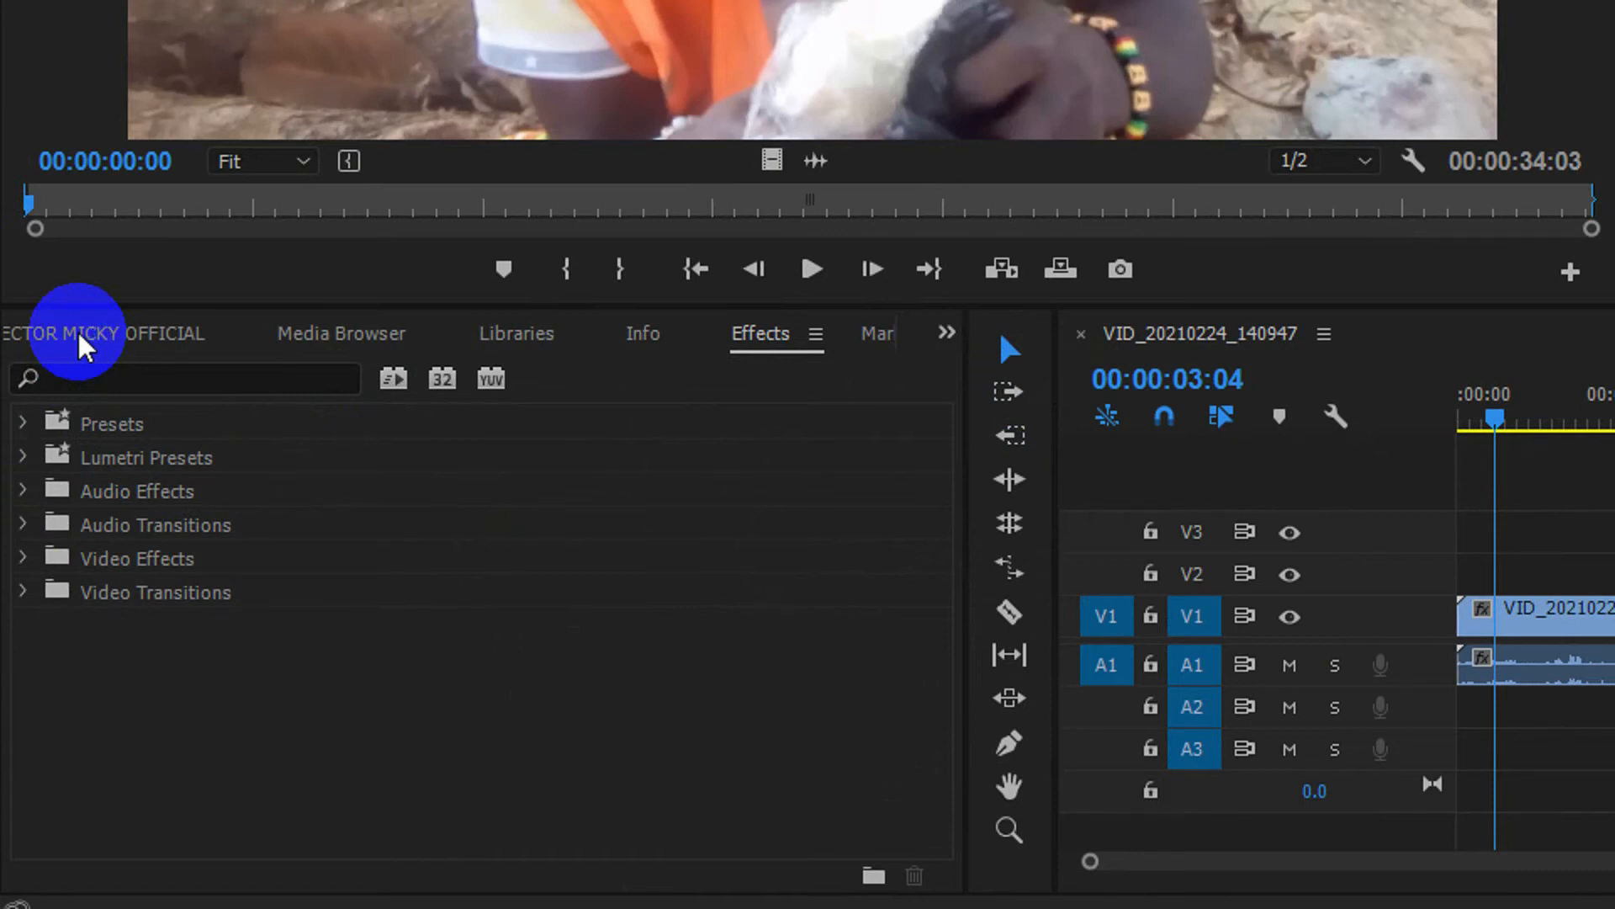
Place the opeele title on track V2 at the sequence start and extend it to the video clip's end
left_click(80, 334)
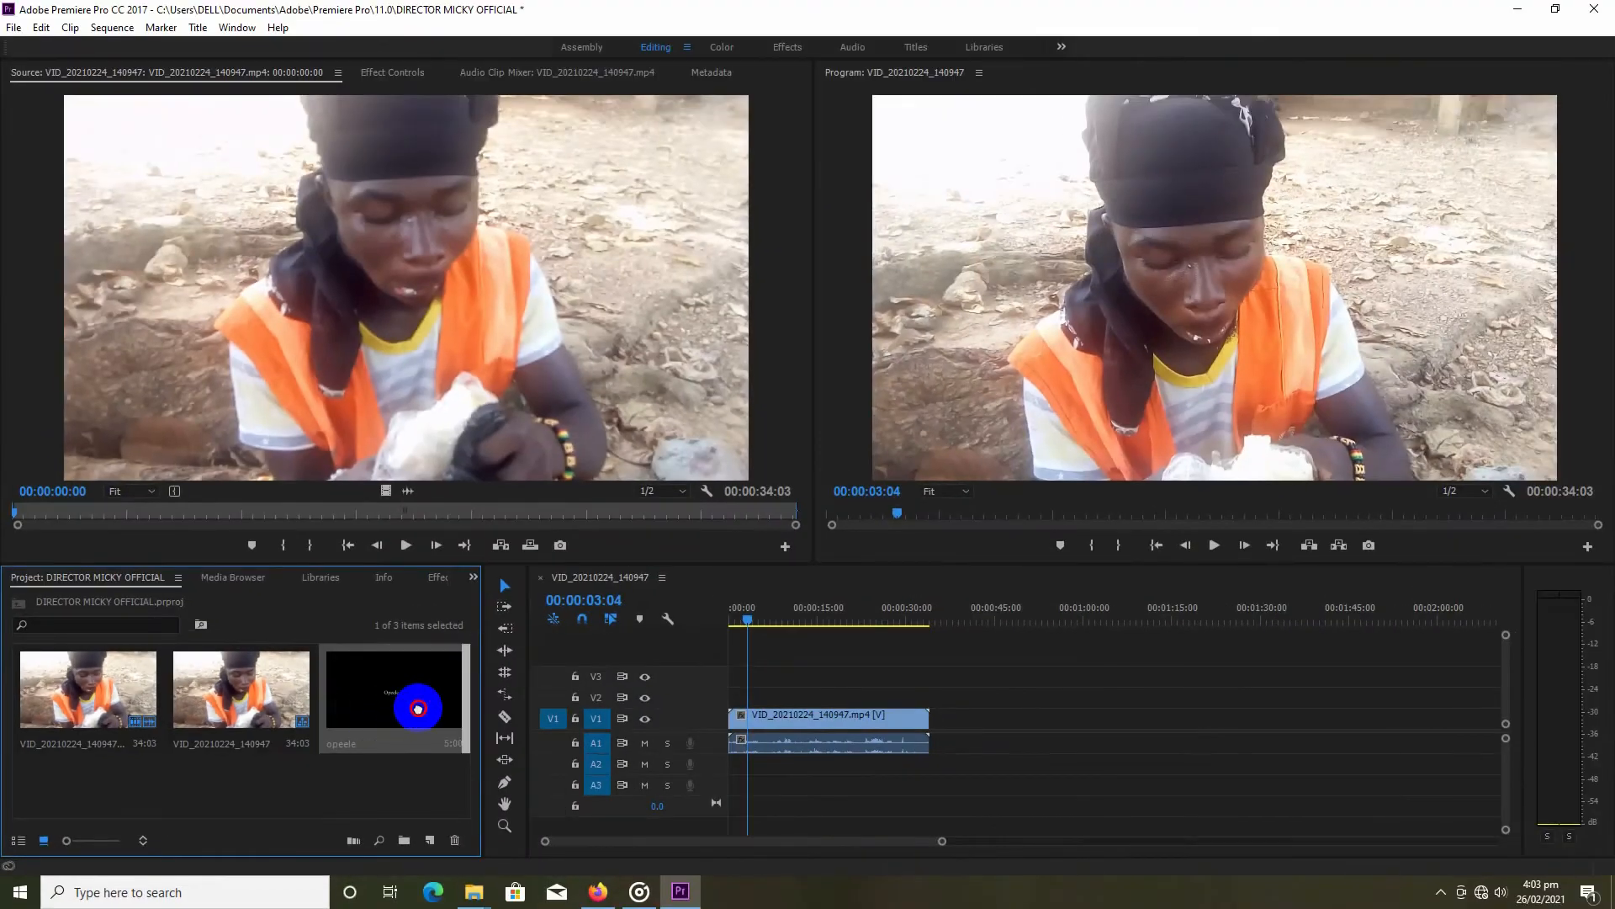
left_click_drag(829, 577, 1434, 557)
left_click_drag(715, 695, 713, 697)
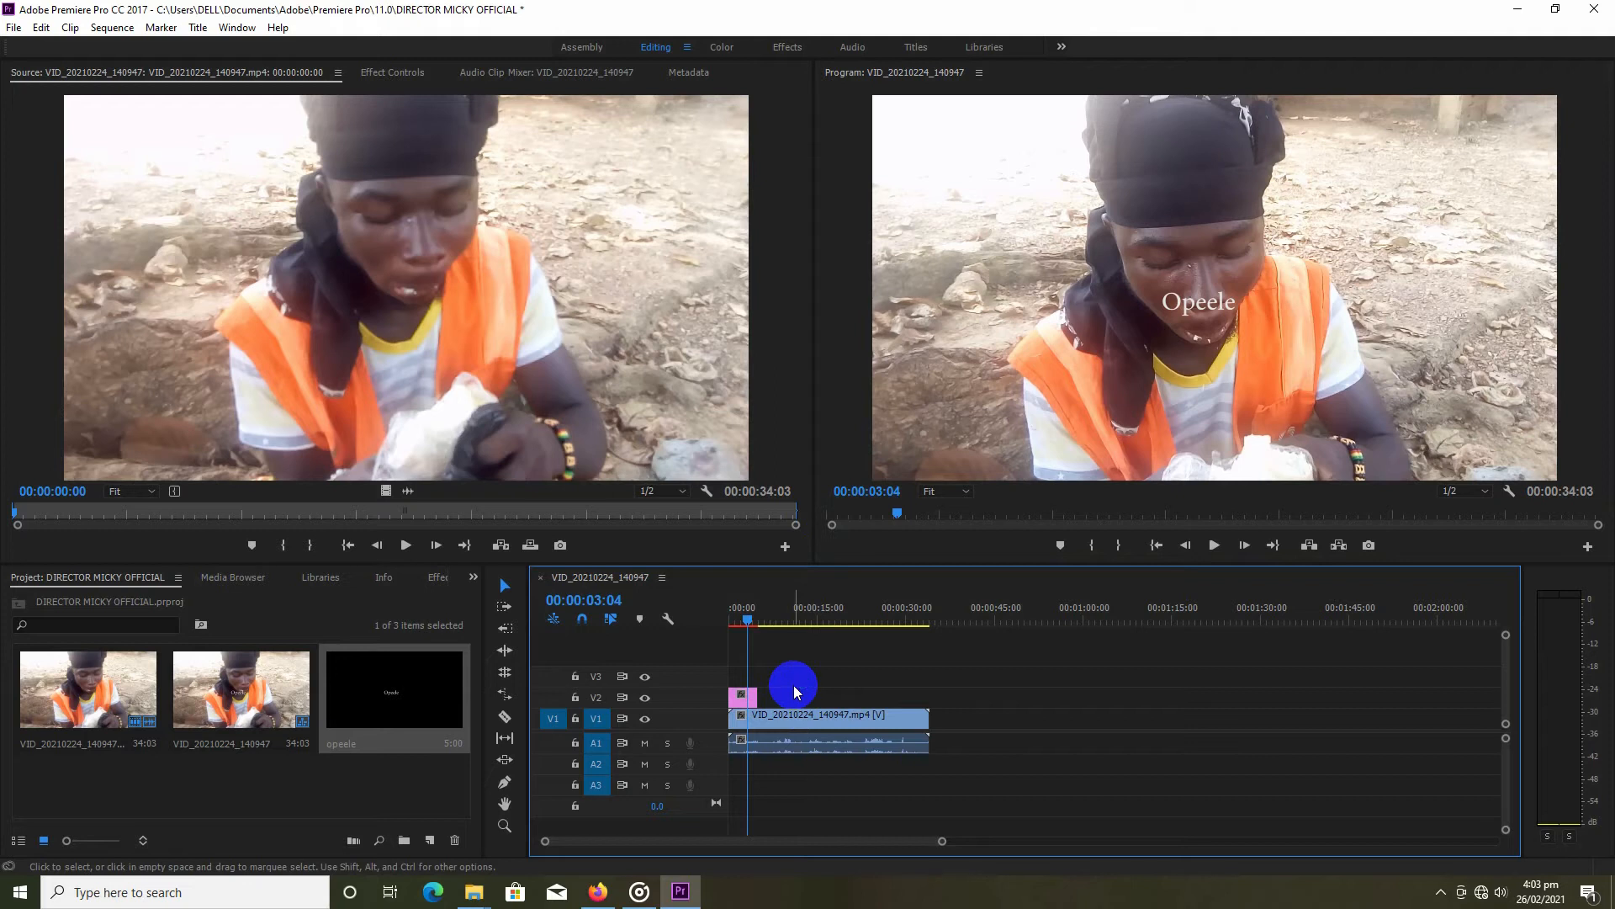
left_click_drag(765, 696, 930, 708)
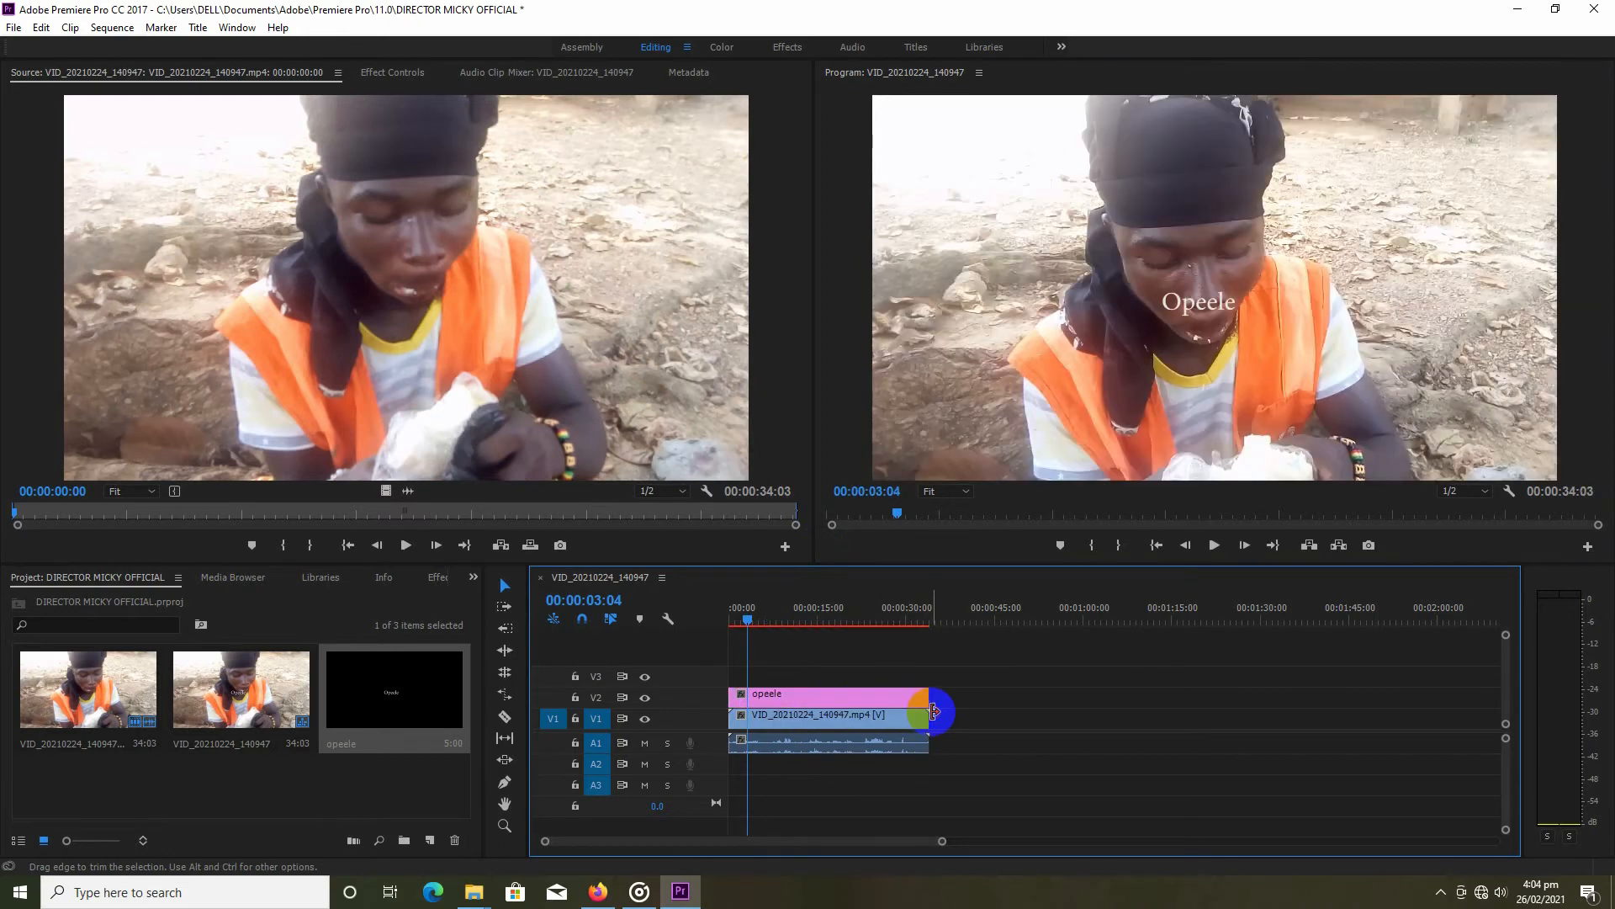
left_click_drag(755, 621, 882, 652)
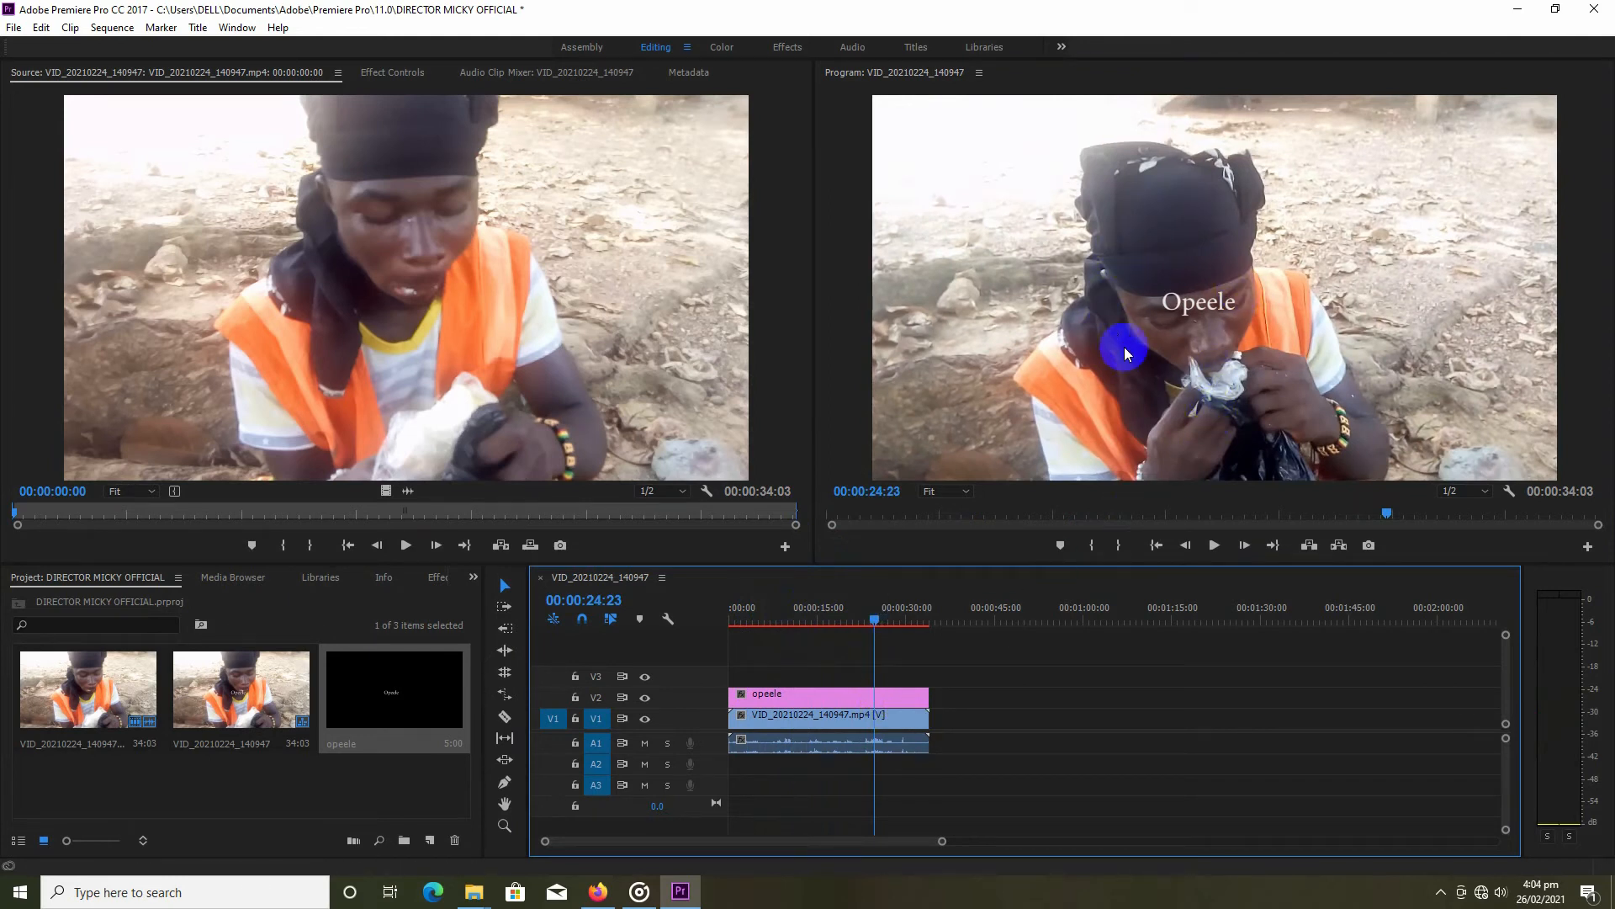
Trim the end of the opeele title back to about 3.5 seconds and return the playhead to 00:00:00:00
left_click(810, 701)
left_click_drag(798, 689, 755, 689)
key("equal")
key("equal")
key("equal")
left_click_drag(778, 623, 569, 611)
key("minus")
key("minus")
key("minus")
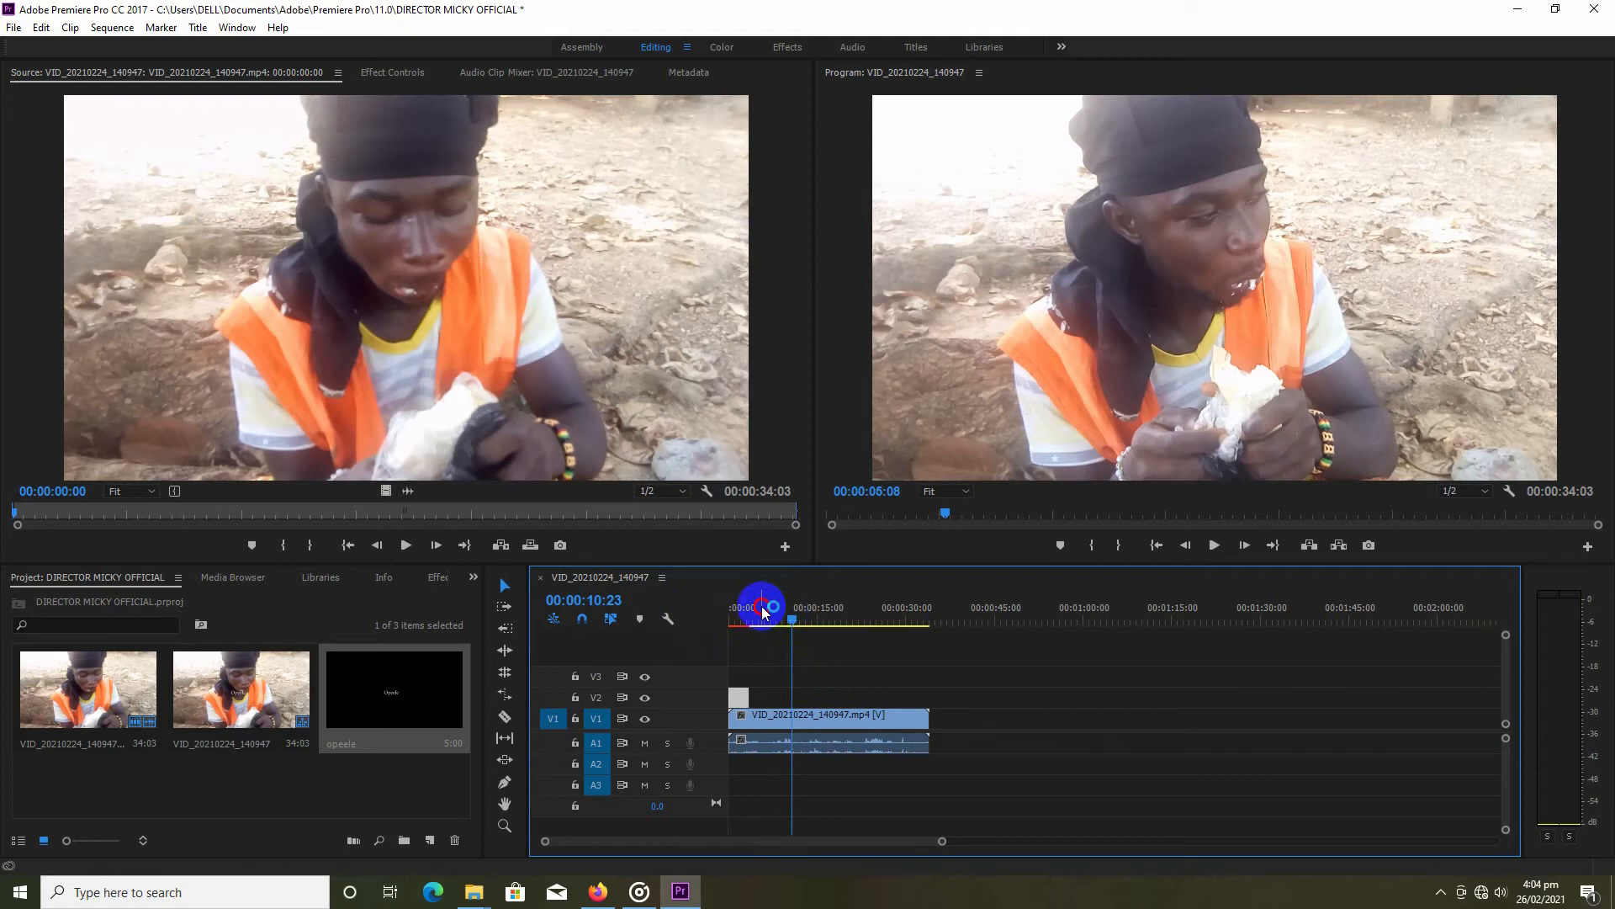
left_click_drag(763, 611, 690, 616)
key("equal")
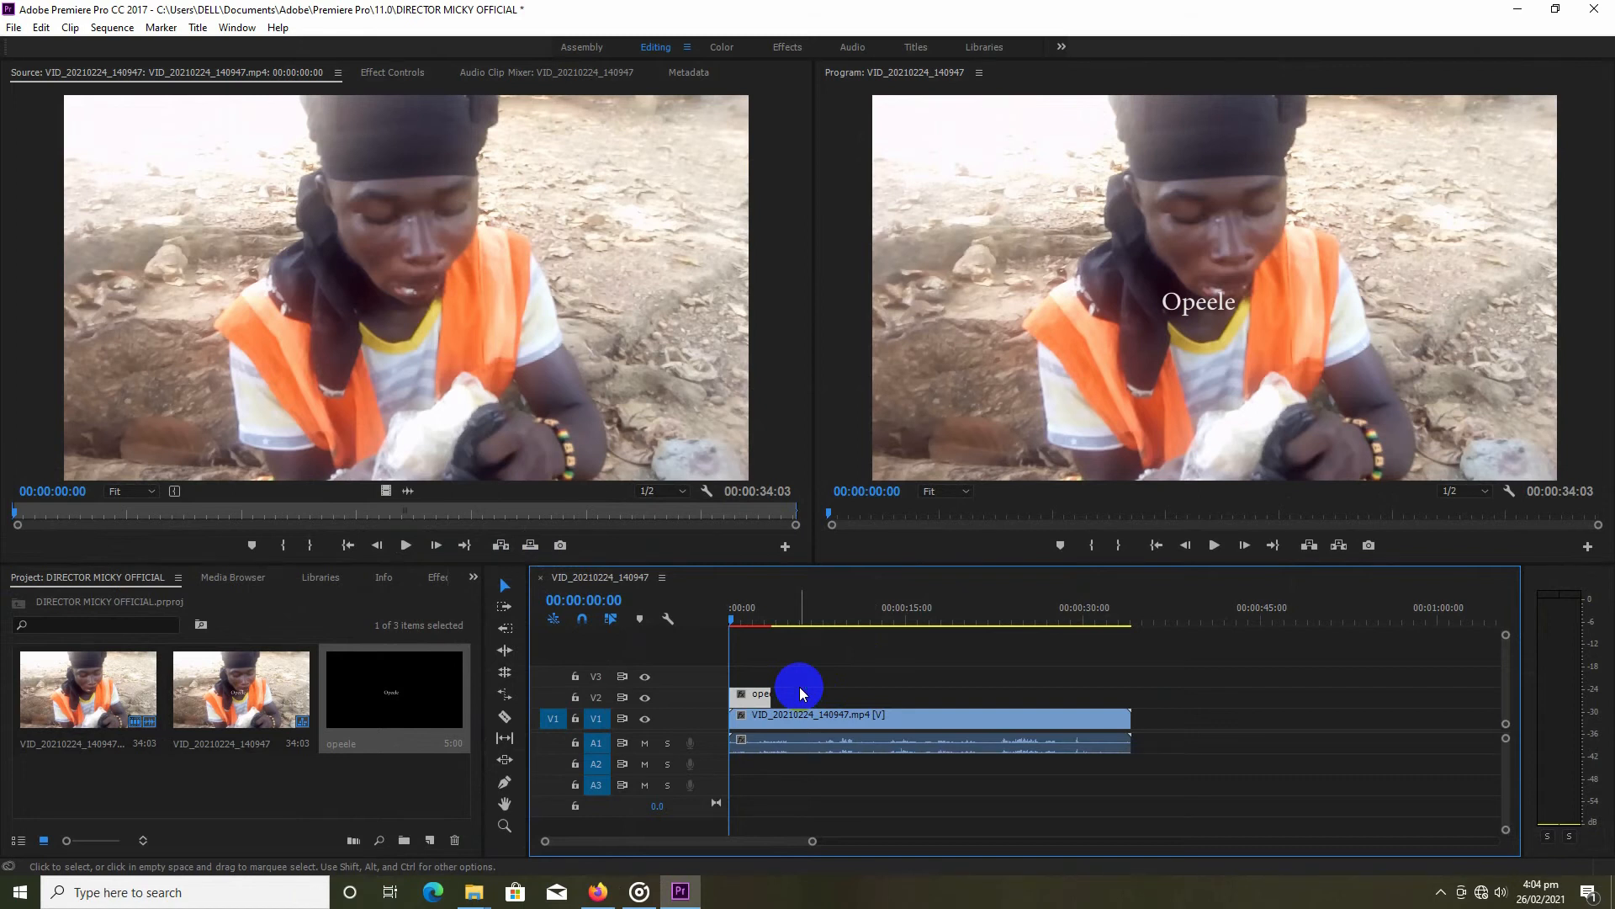
left_click(757, 660)
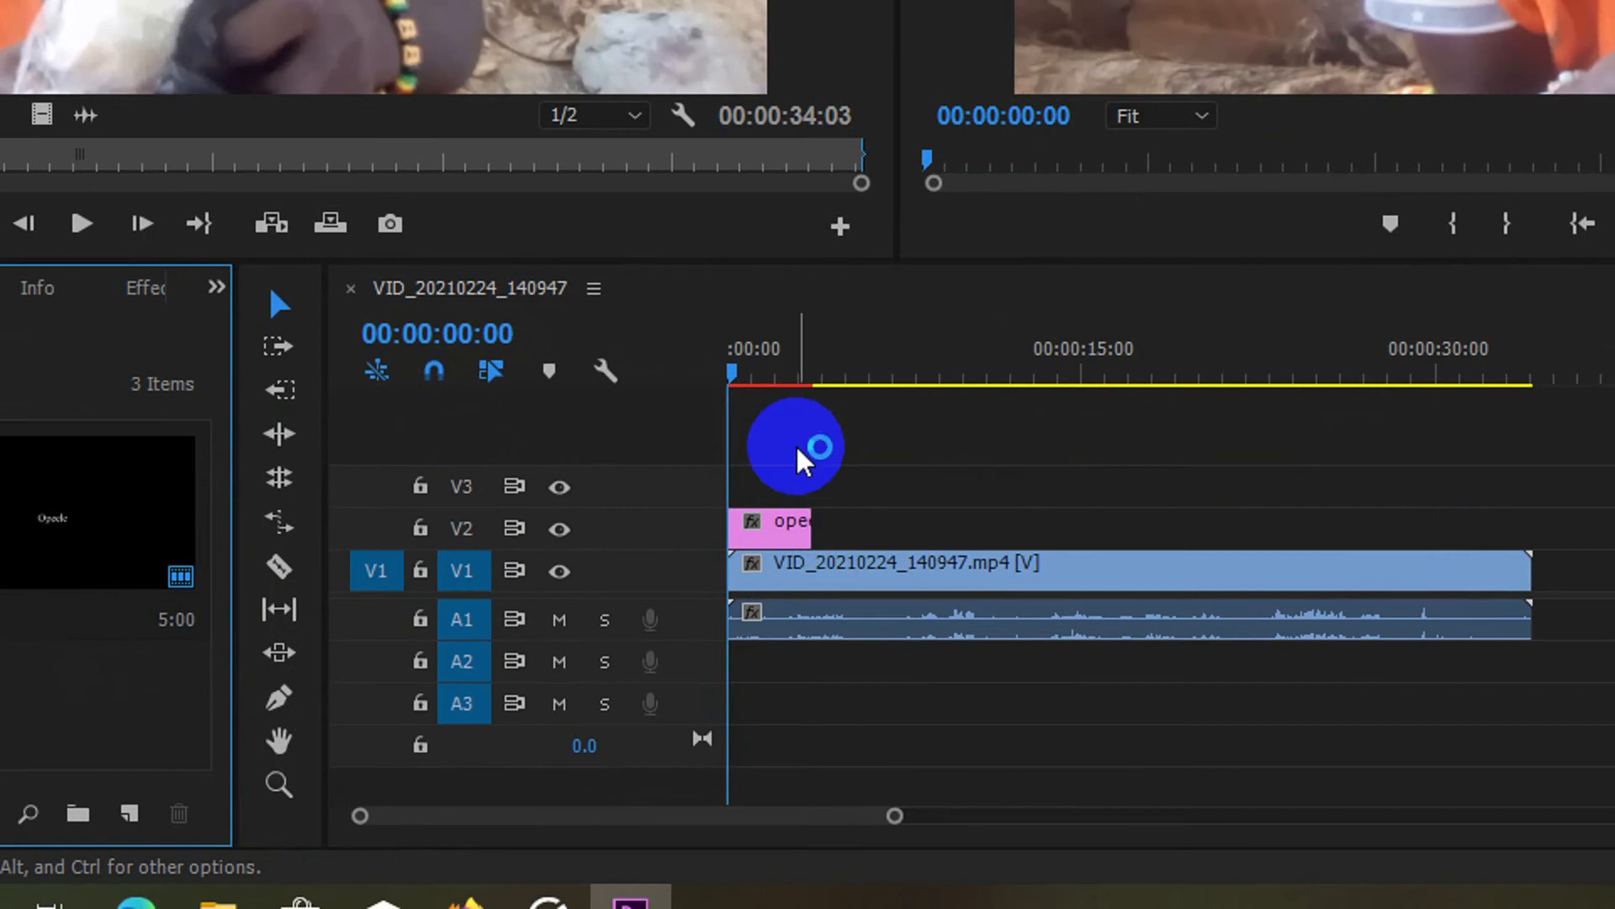
Open the opeele title from the timeline and move its text to the frame's lower-right corner, about X 1756.6, Y 919.5
left_click(784, 528)
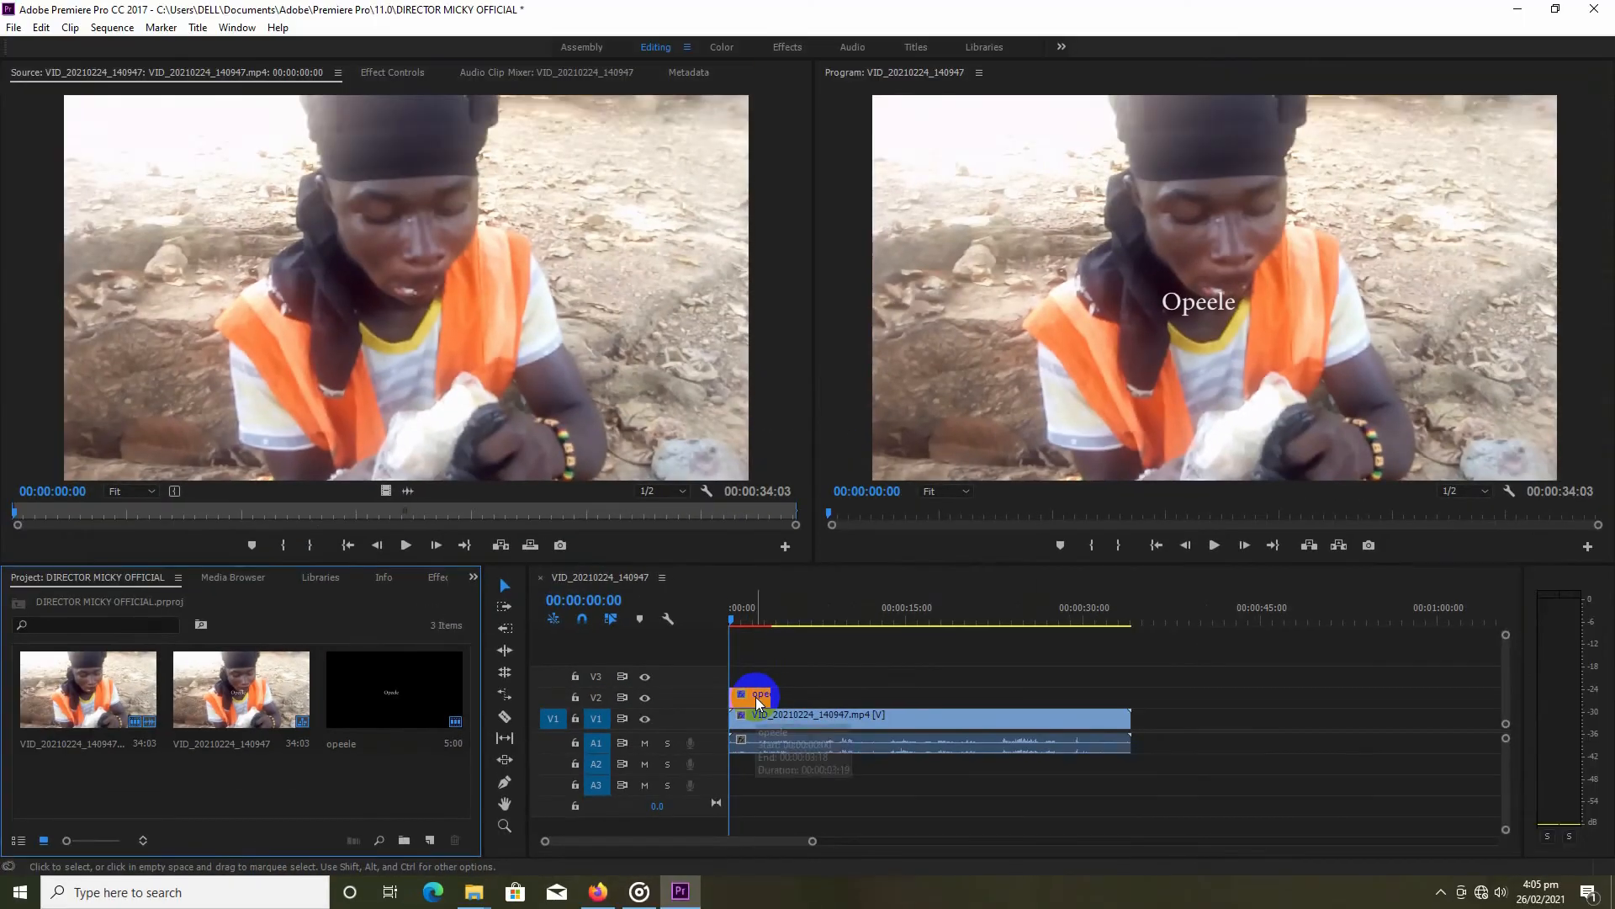
double_click(782, 528)
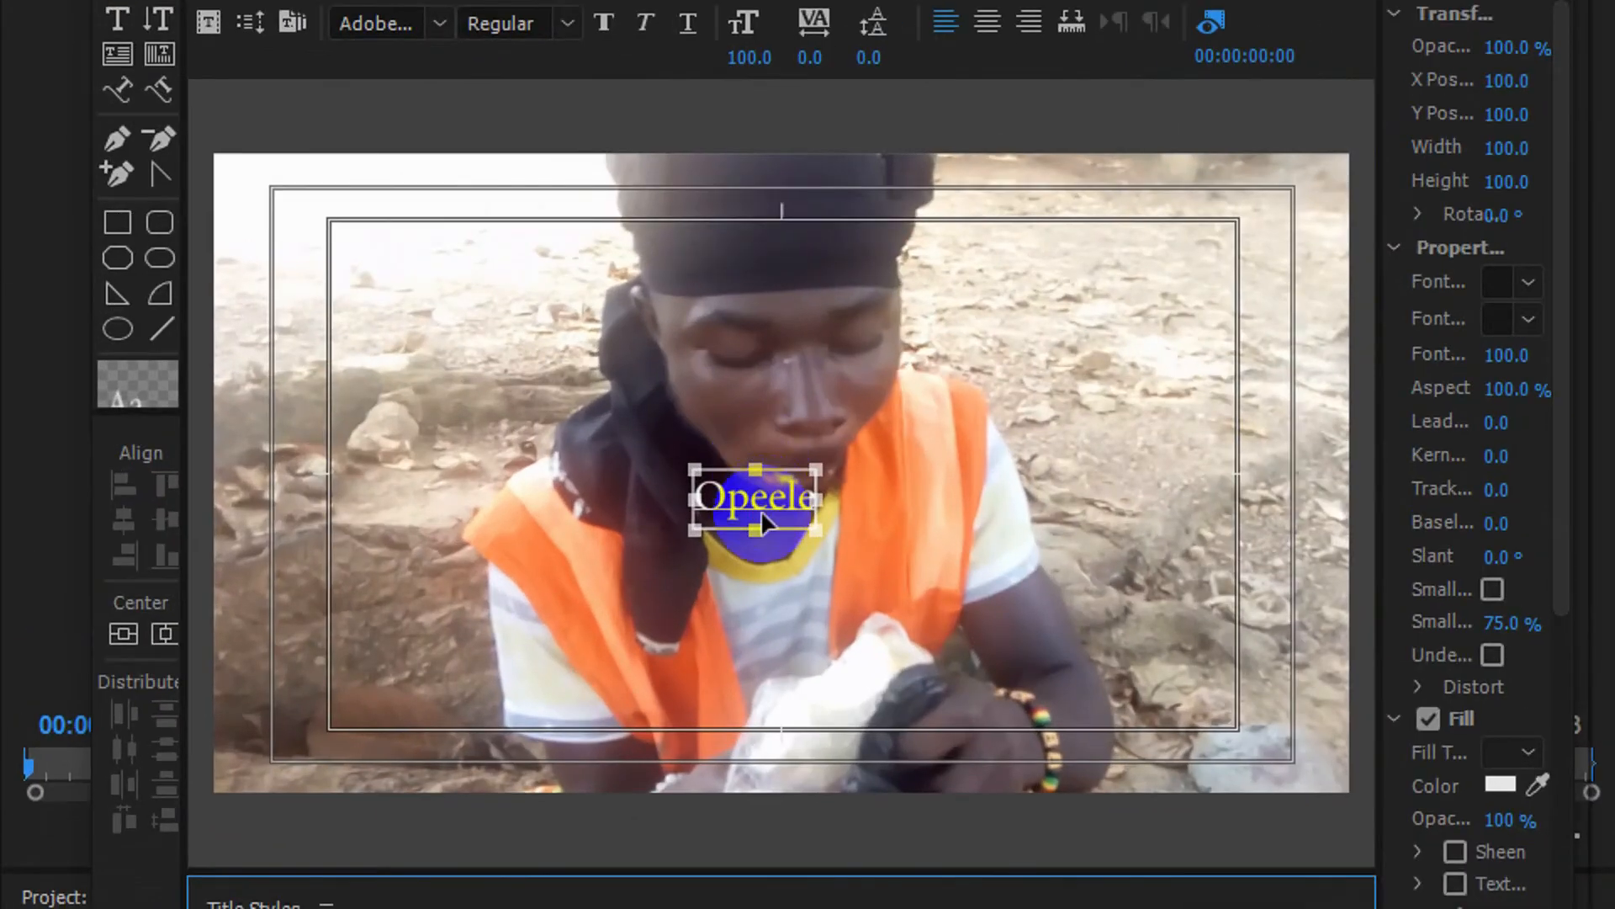
left_click_drag(381, 383, 266, 462)
left_click_drag(532, 666, 430, 744)
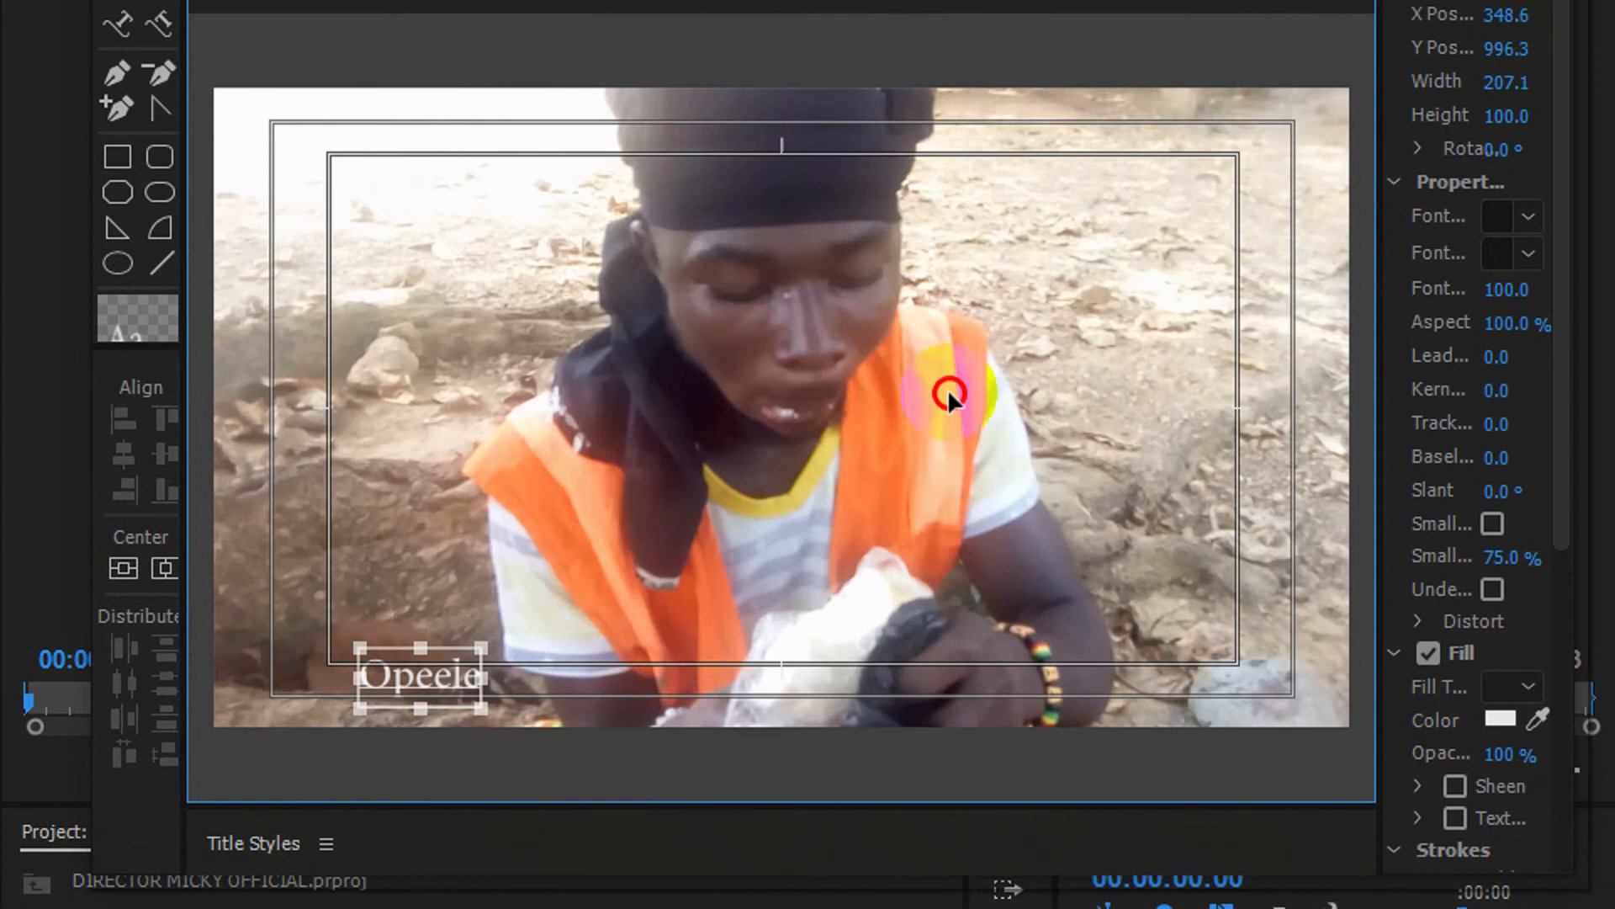
left_click_drag(1163, 300, 1262, 113)
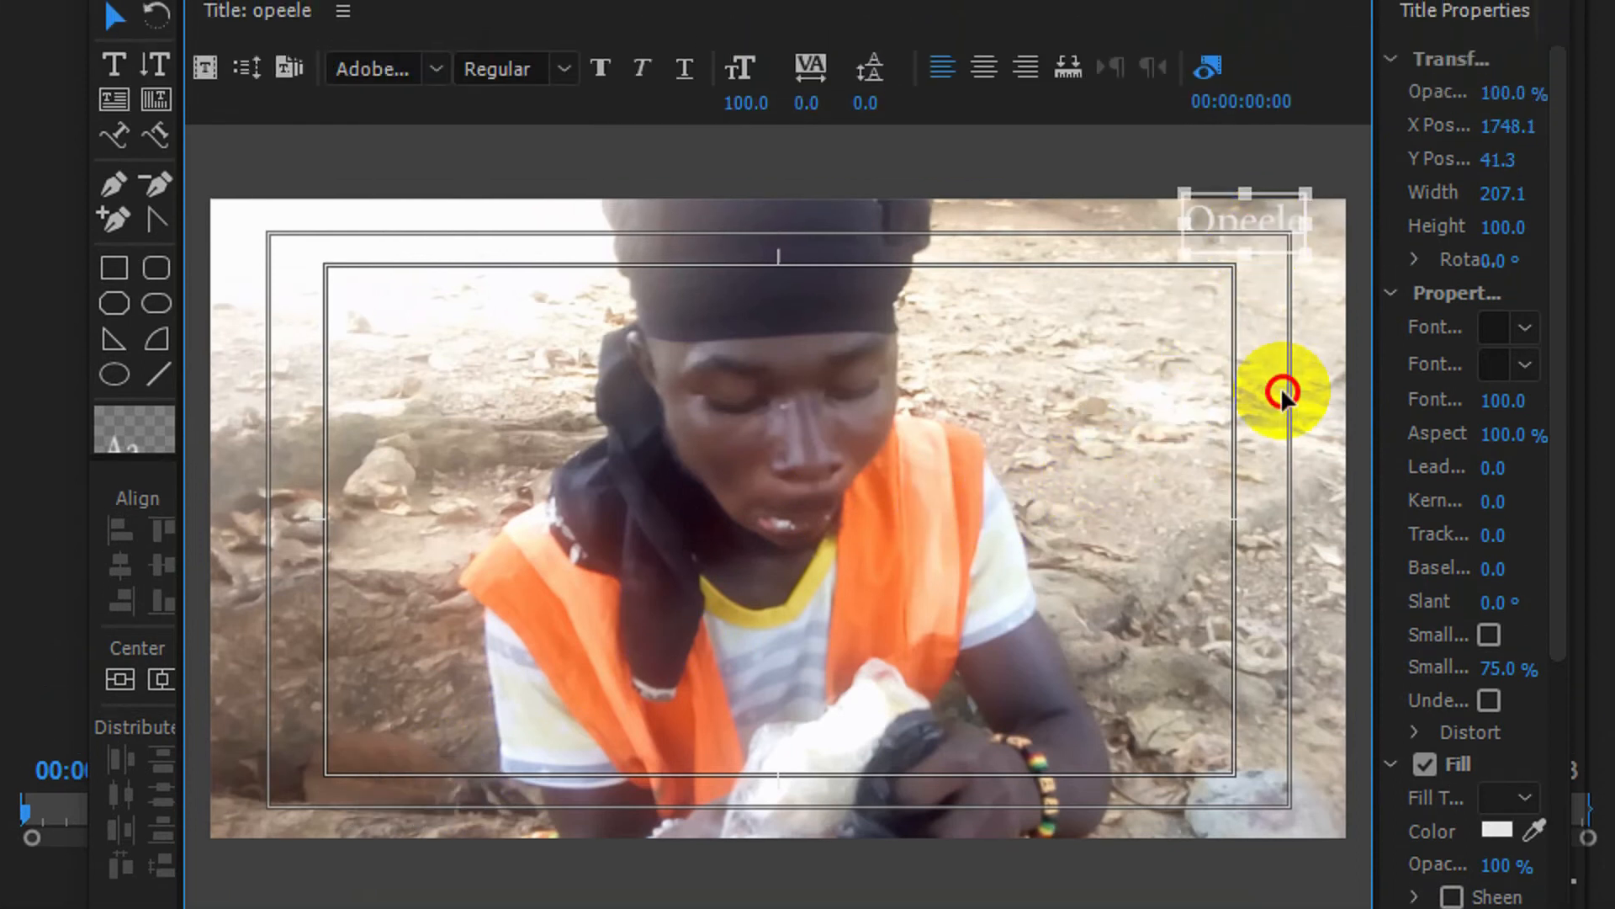
left_click_drag(1280, 387, 1257, 678)
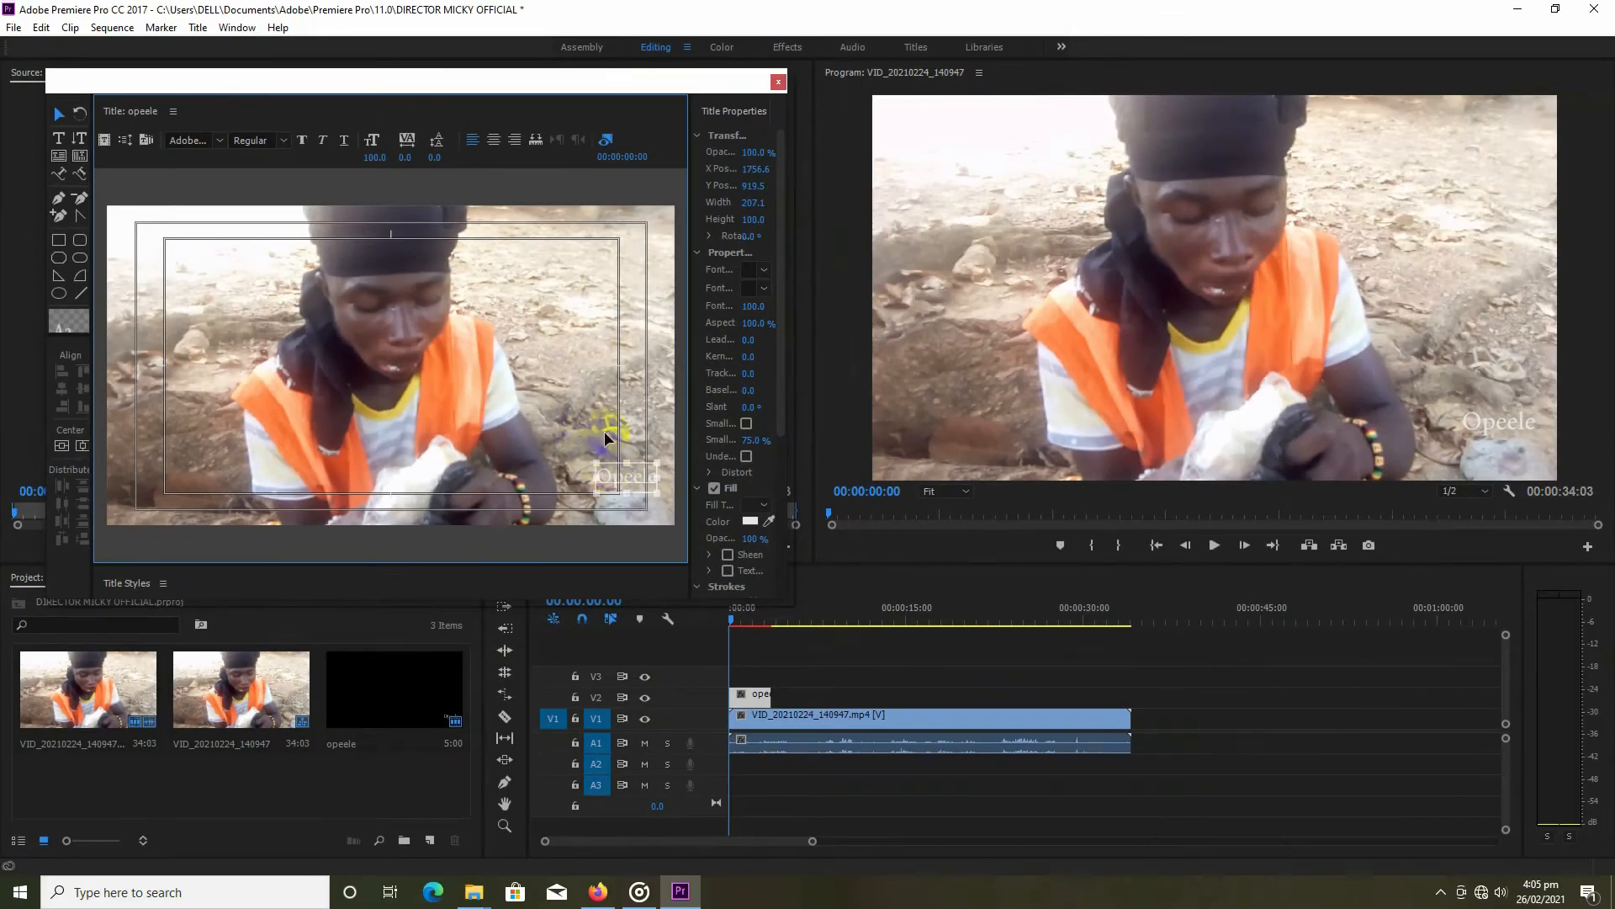
left_click(605, 431)
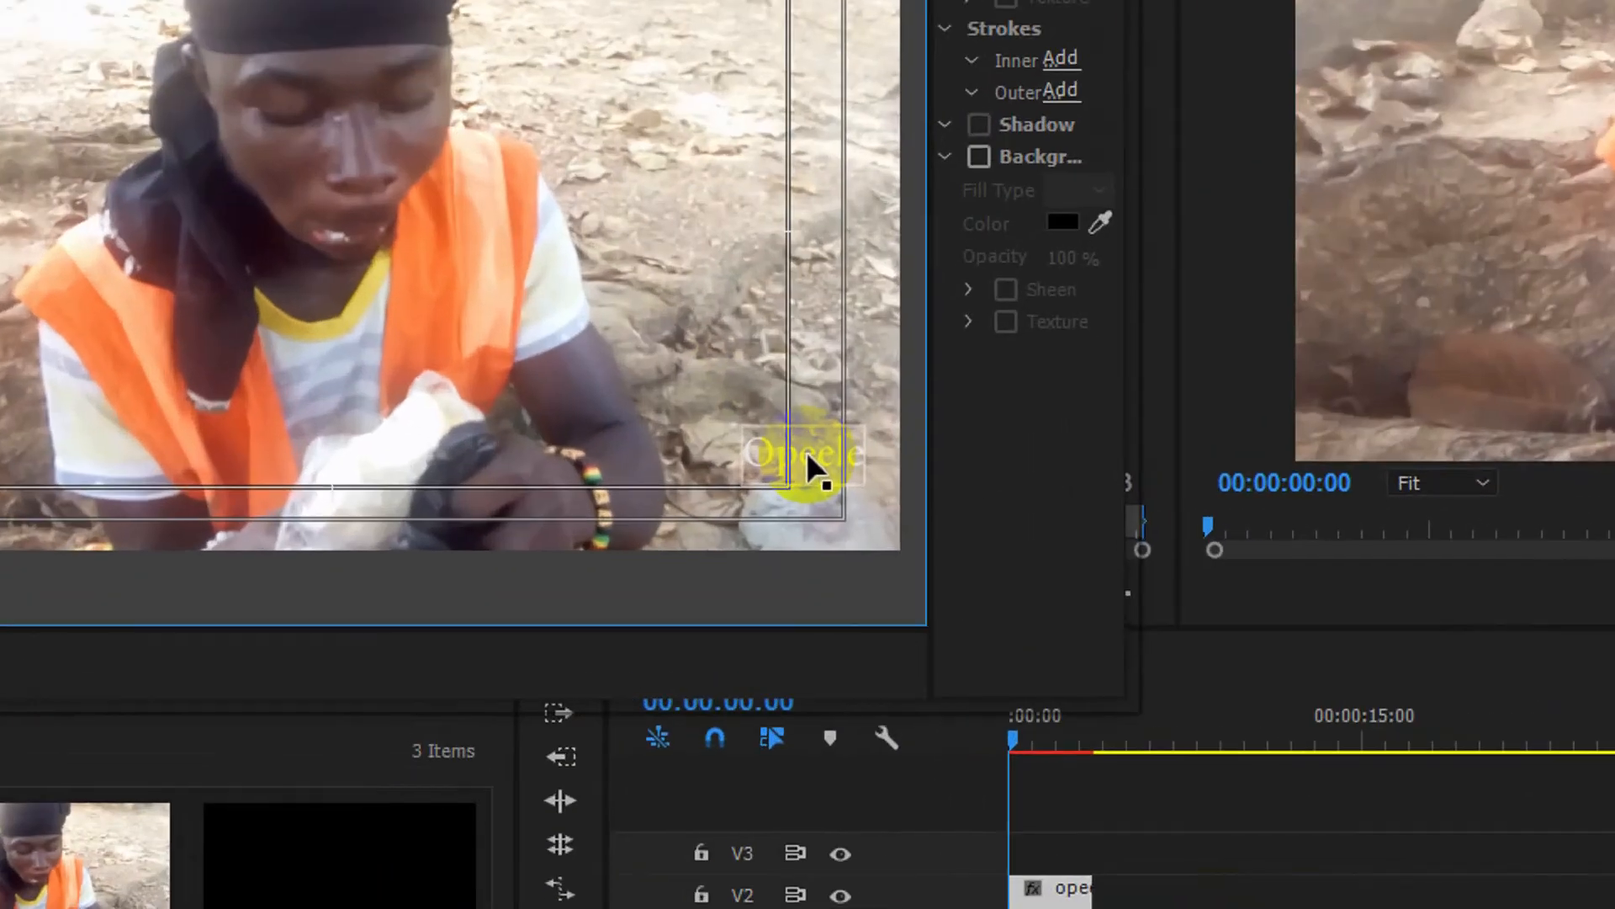
Move the Opeele text to about X 1069.2, Y 734.8, just below the man's chin, and close the title editor
left_click(628, 476)
left_click_drag(638, 431, 410, 342)
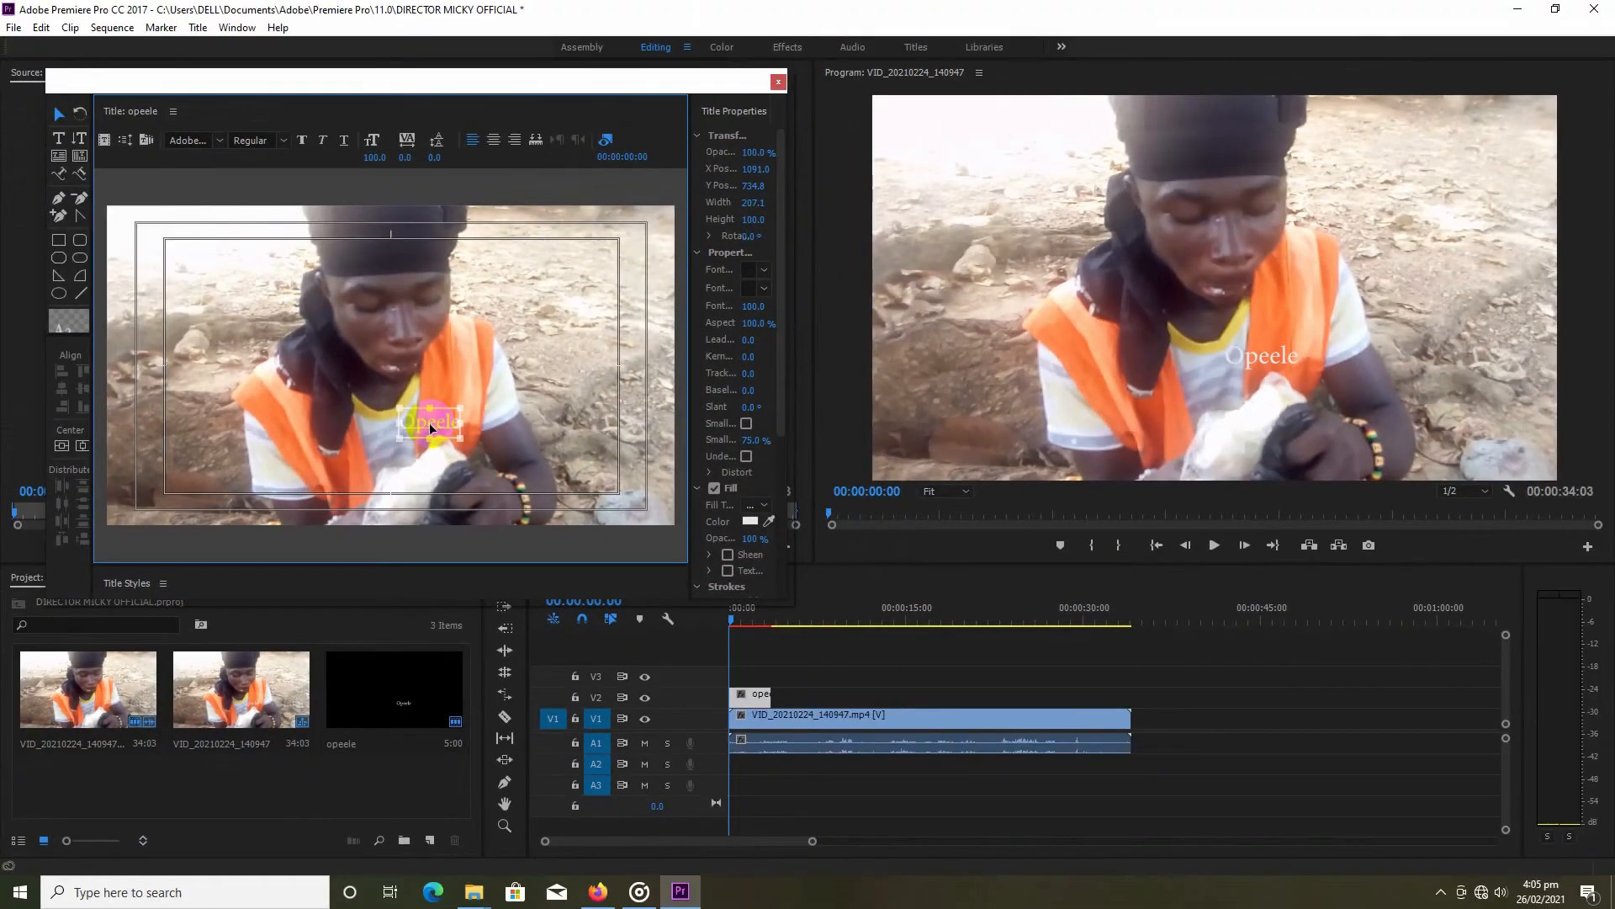
left_click(524, 239)
left_click(461, 422)
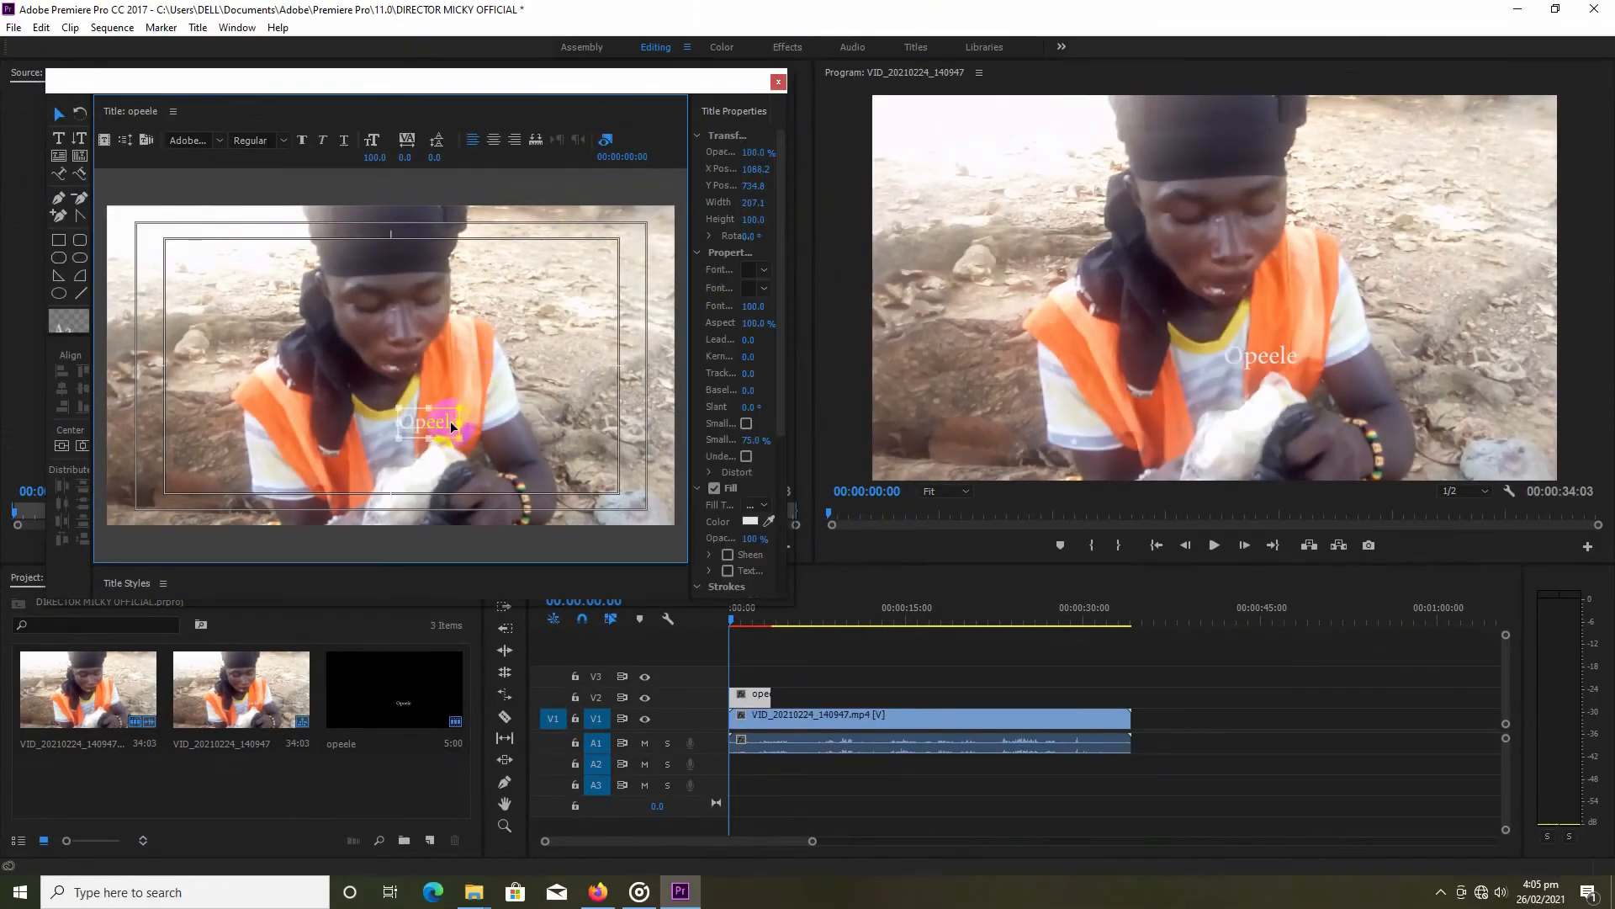
left_click(780, 83)
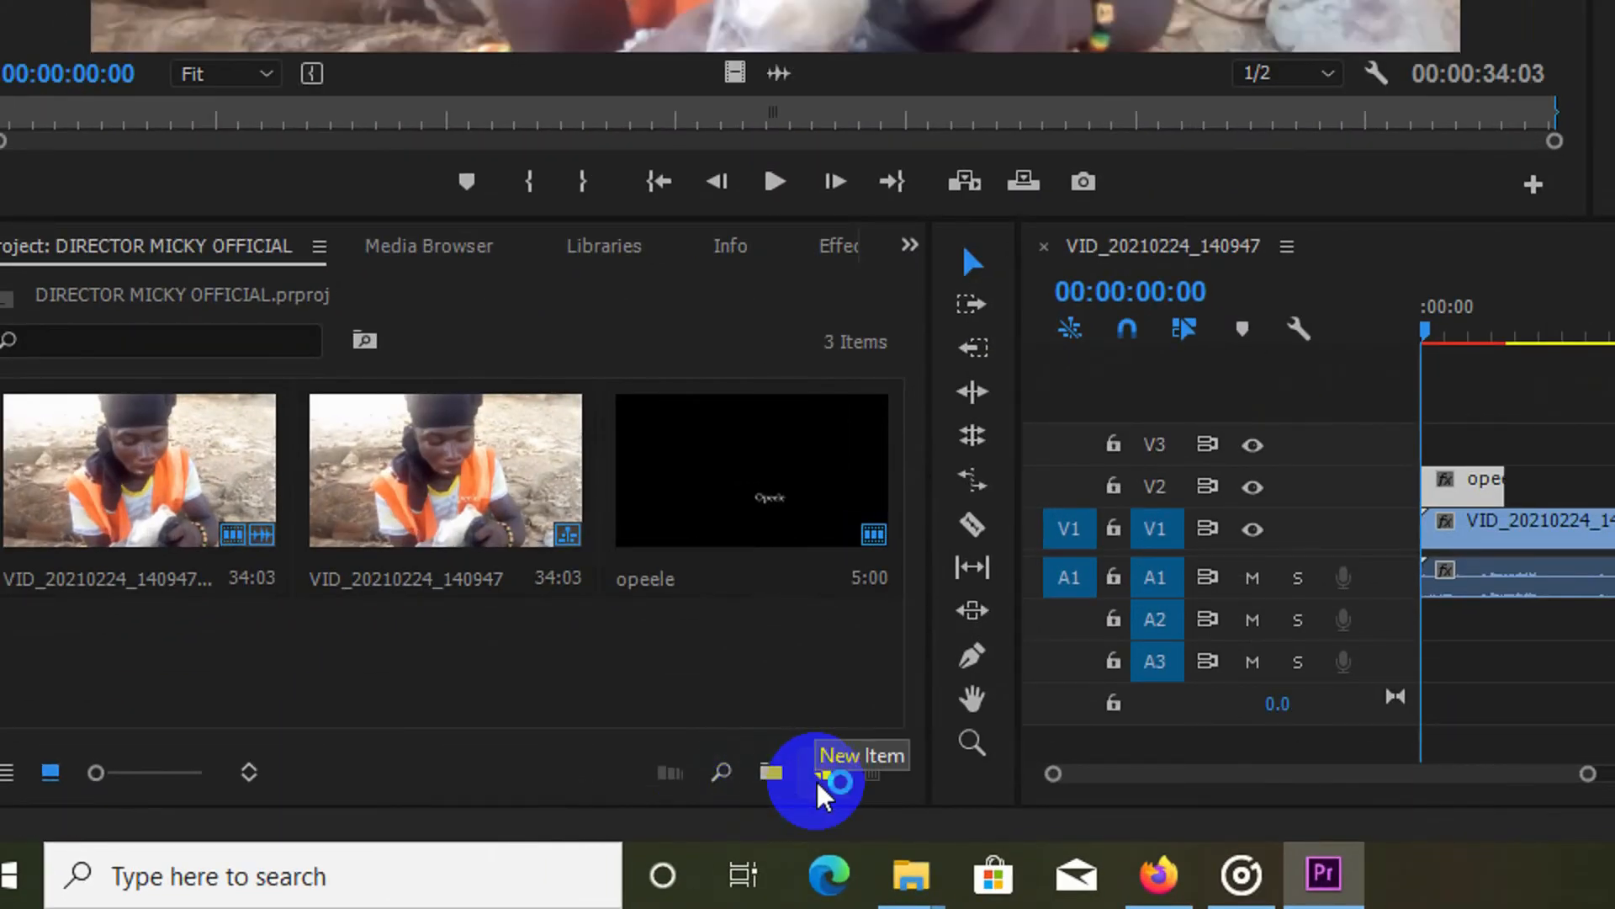
Create a new 1920 × 1080 title at 30.00 fps named "micky"
left_click(821, 774)
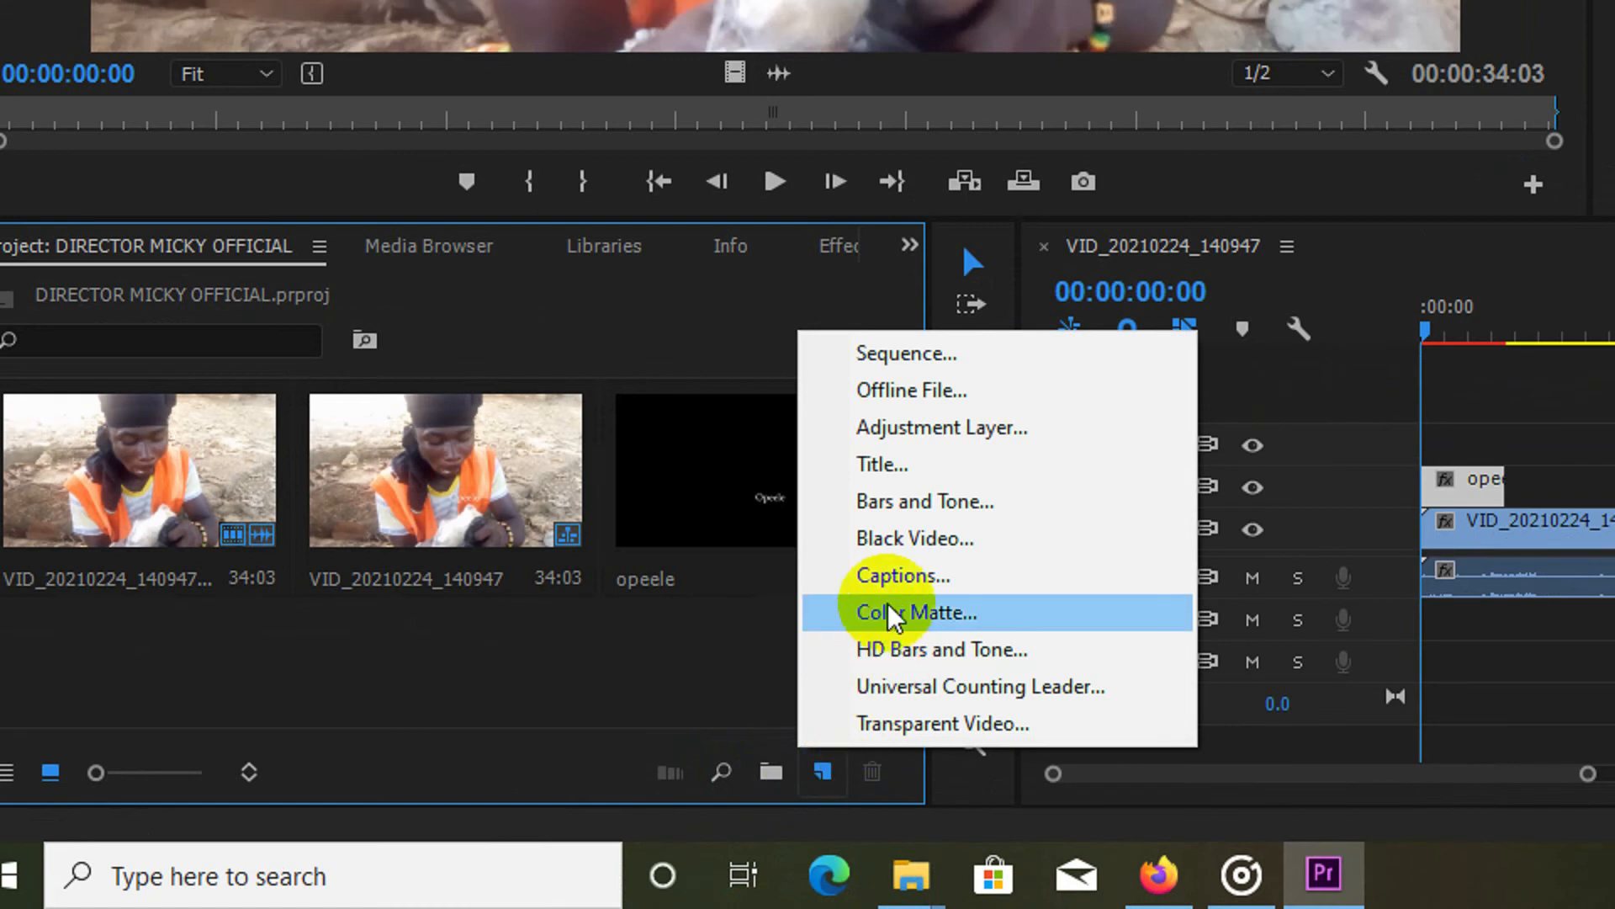
left_click(892, 464)
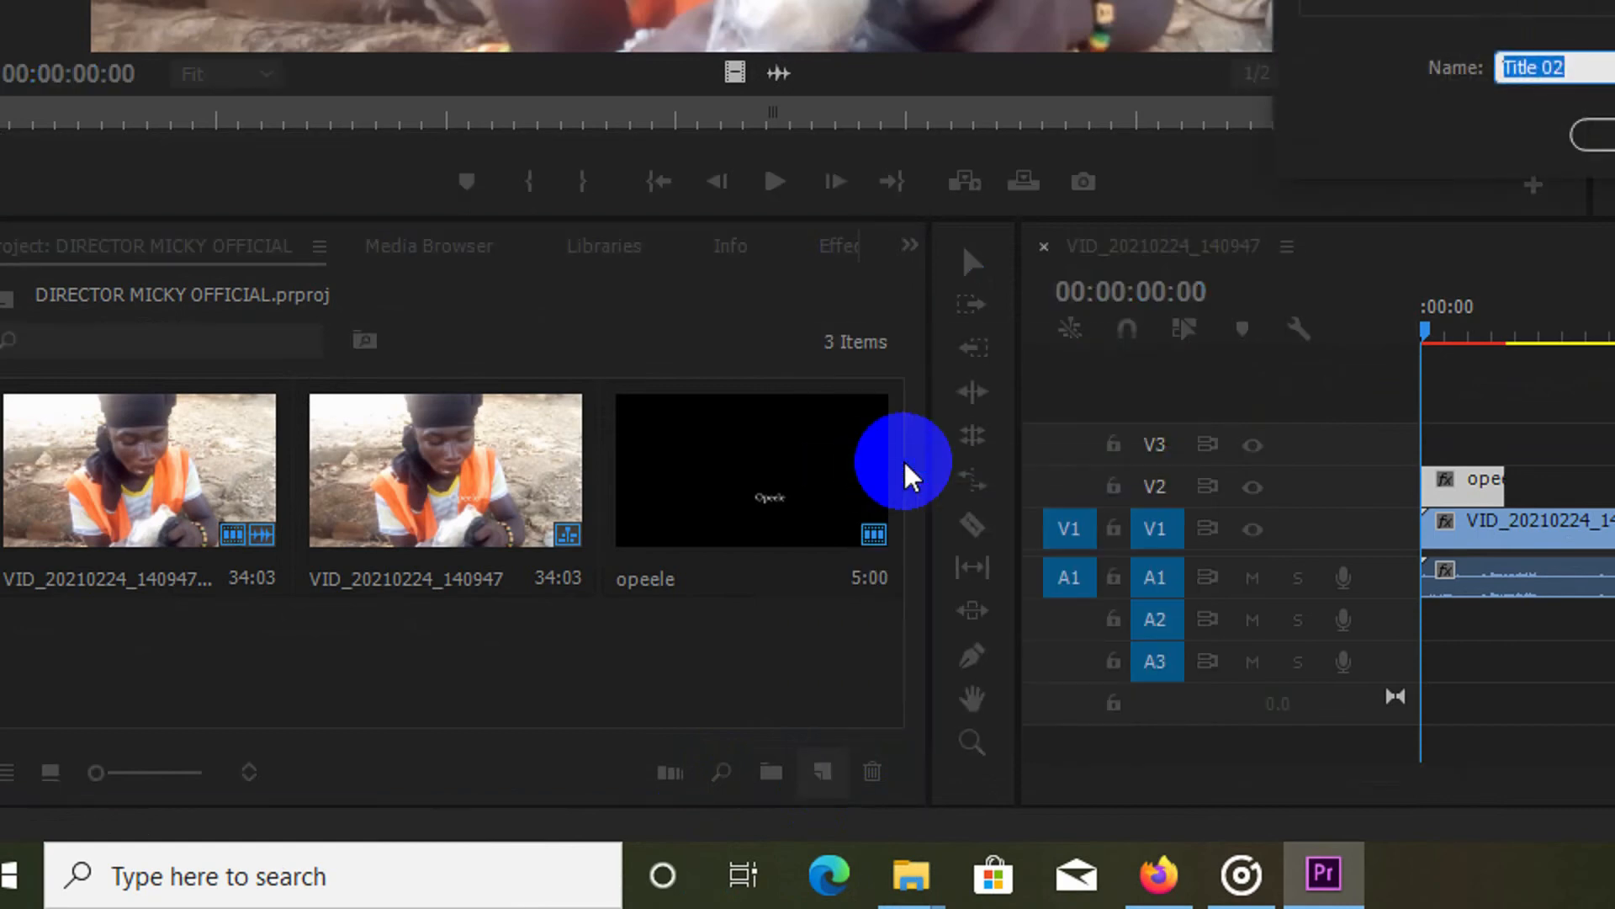
left_click(1569, 72)
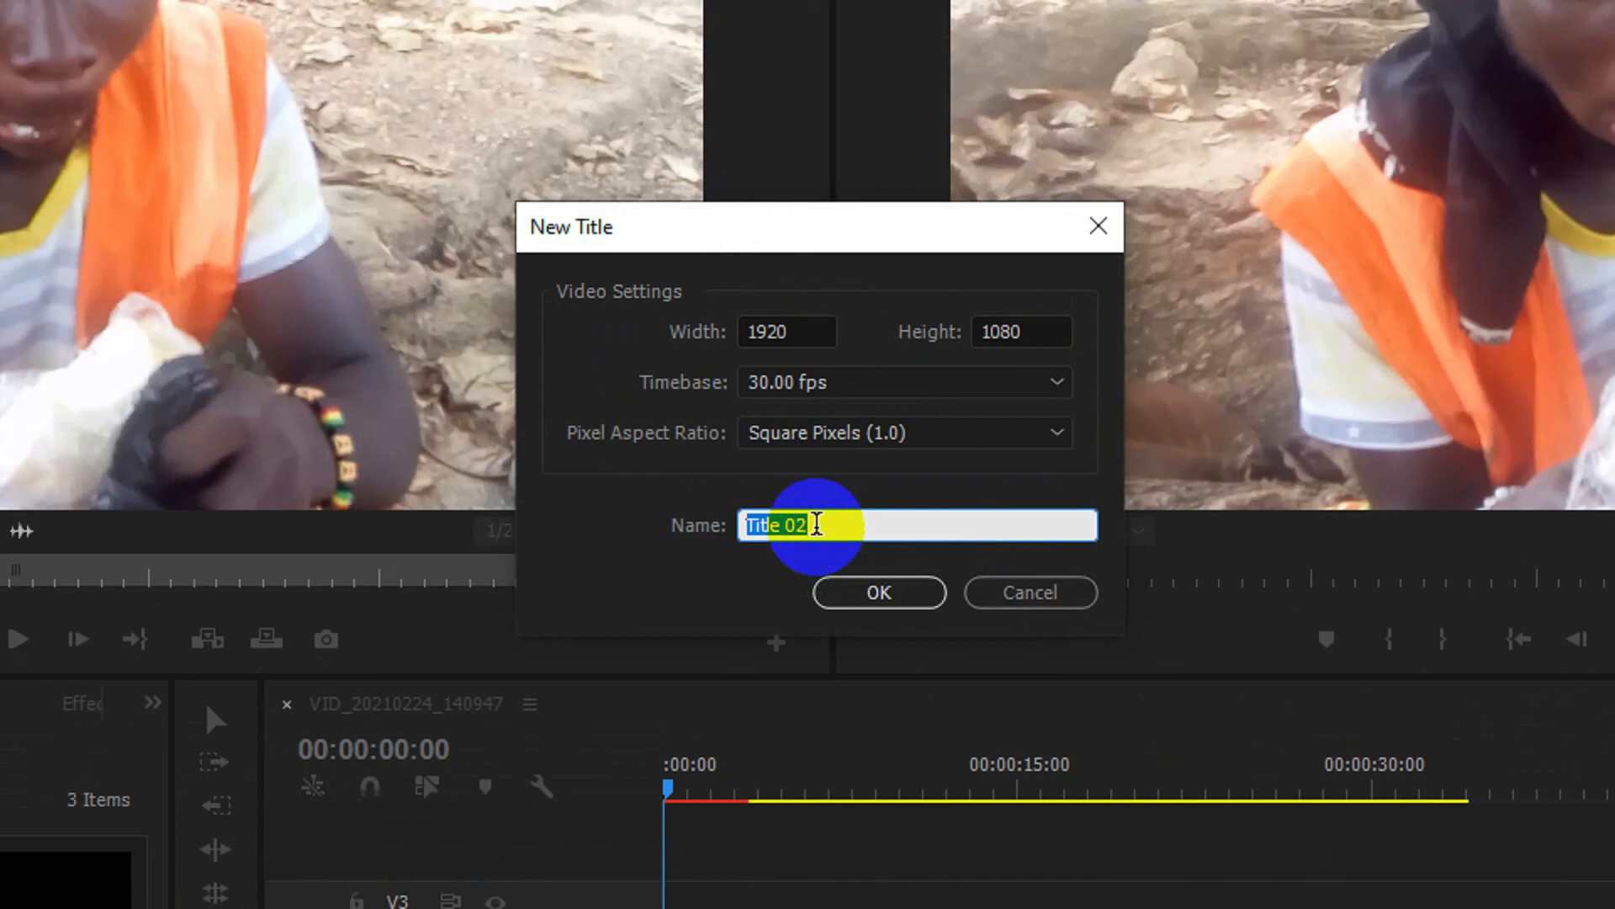
left_click_drag(816, 524, 698, 514)
type("micky")
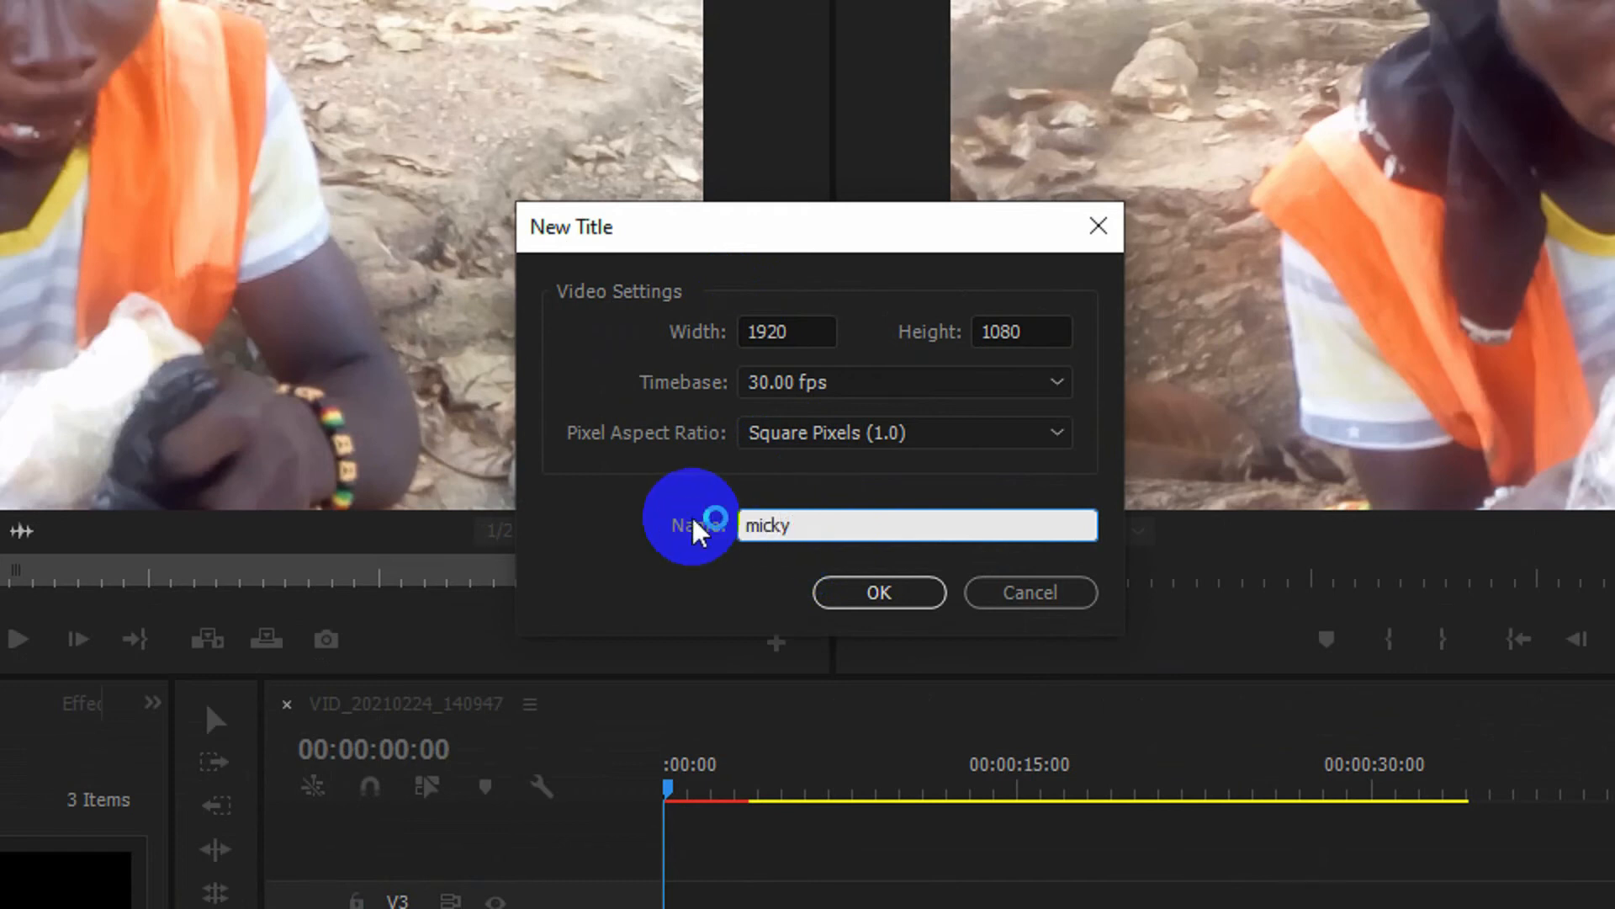
left_click(877, 590)
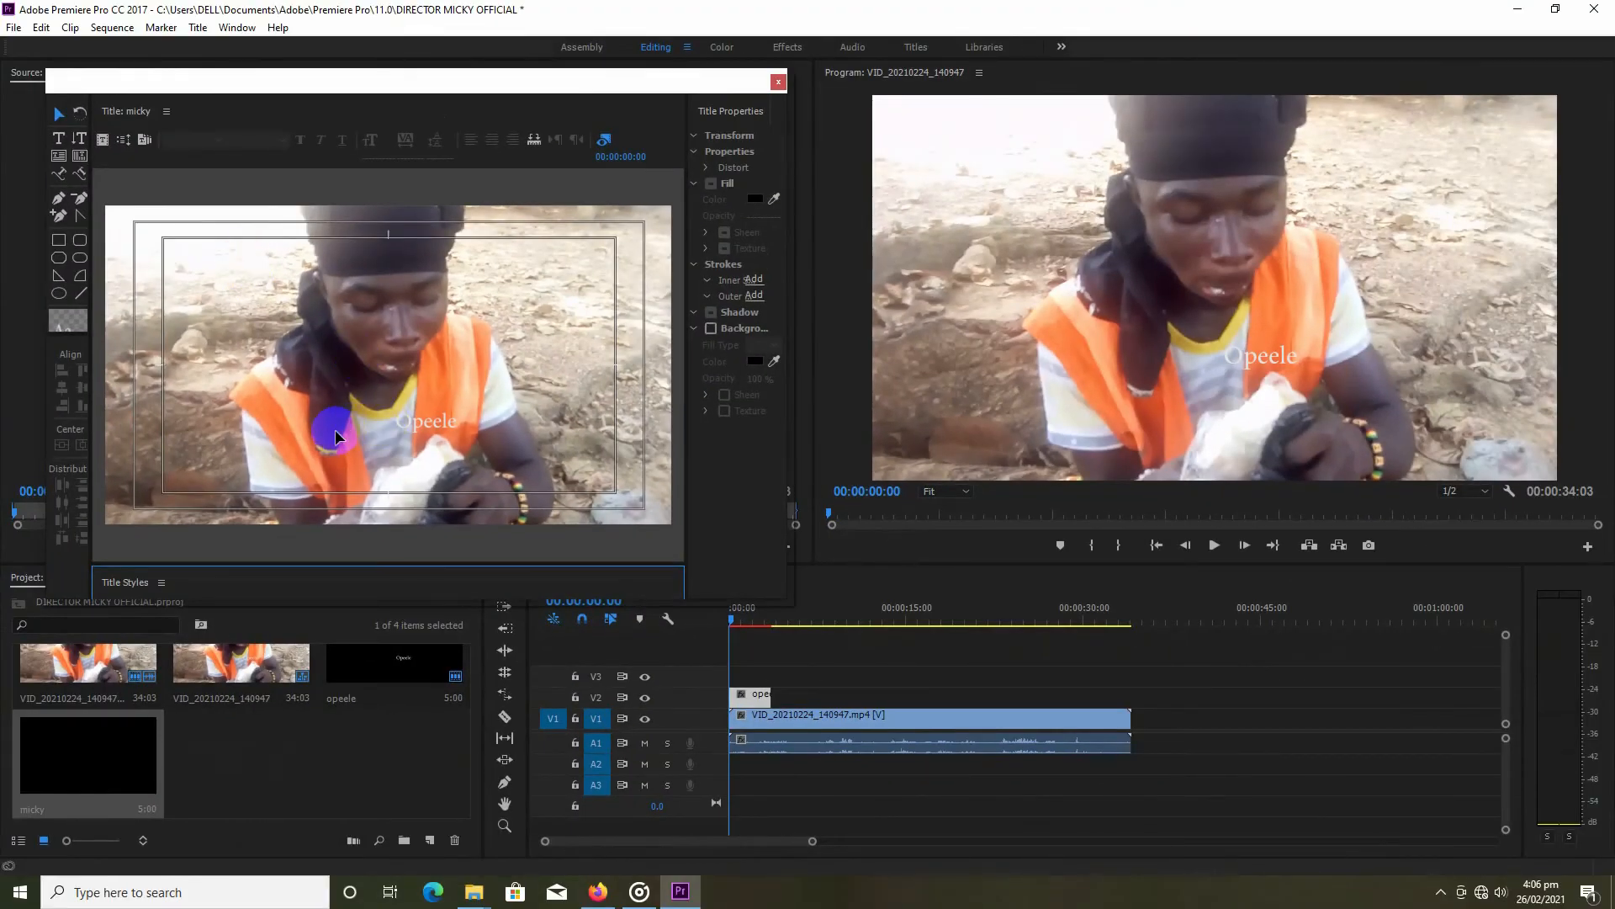
Move the opeele clip on track V2 later so that it starts at about 8 seconds
left_click(318, 468)
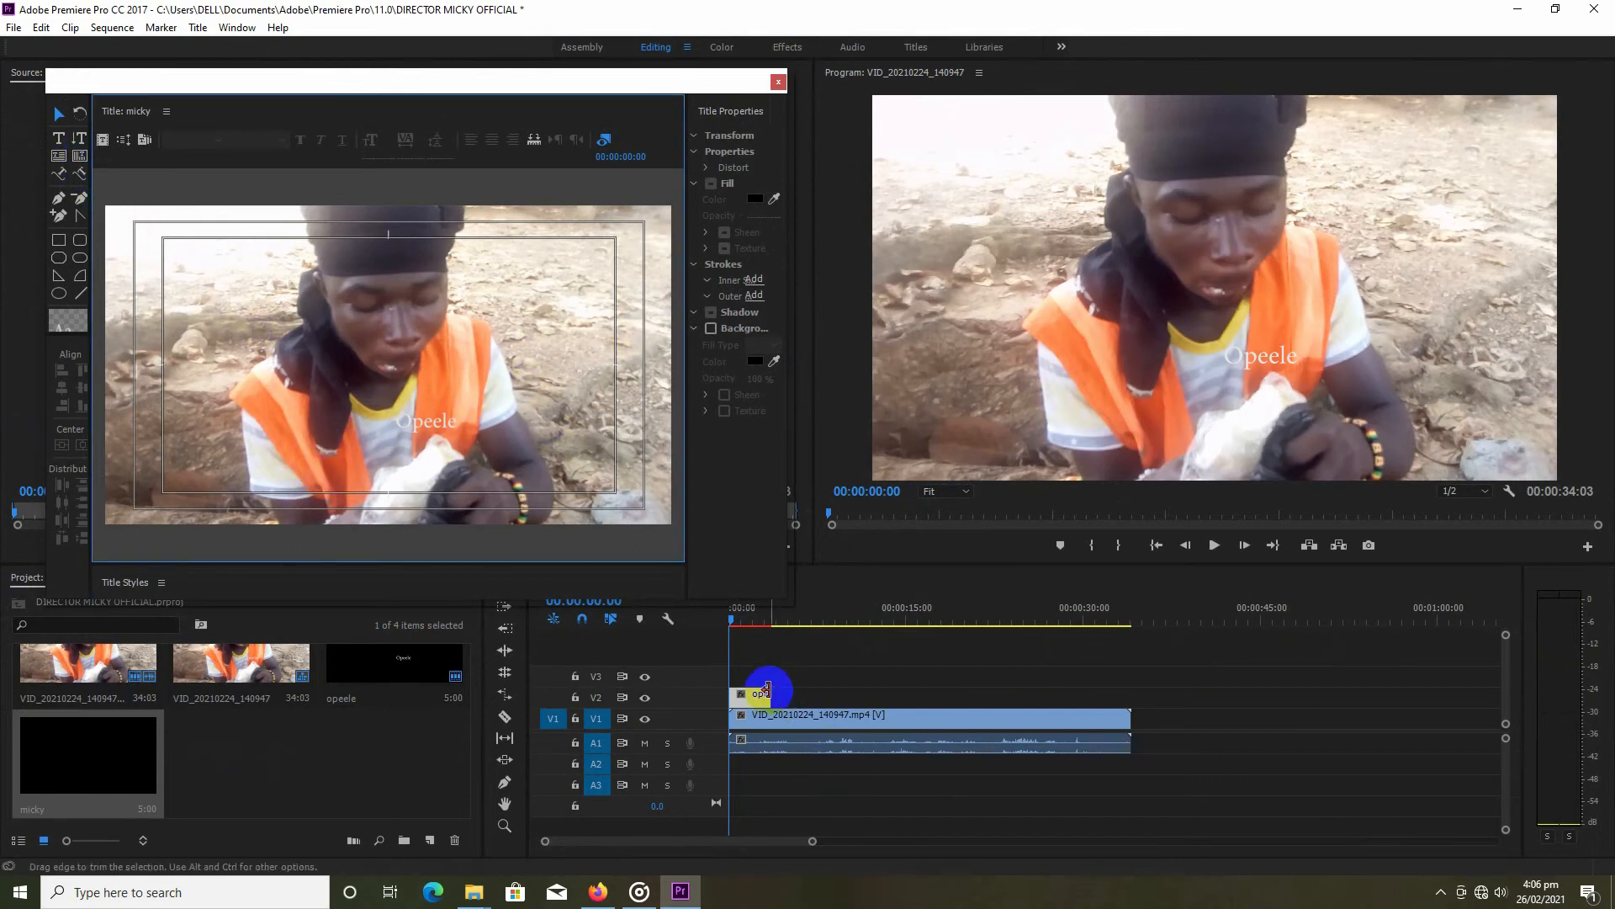
left_click_drag(741, 698, 846, 713)
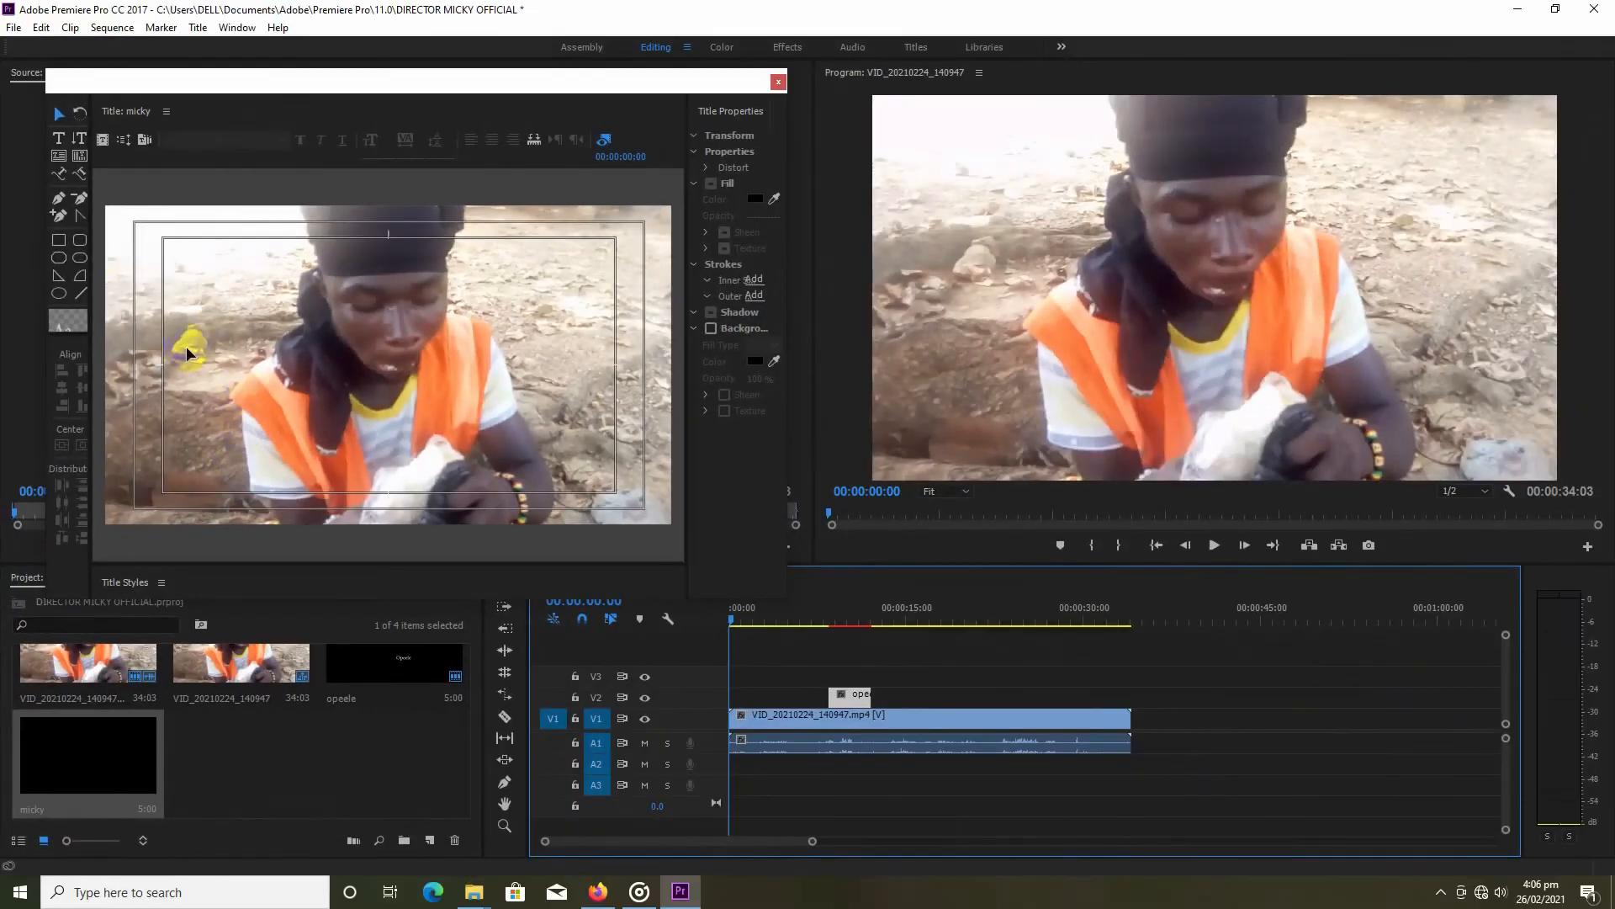
Add the text "DIRECTOR MICKY" near the middle of the micky title with the Type tool and close the title editor
left_click(59, 139)
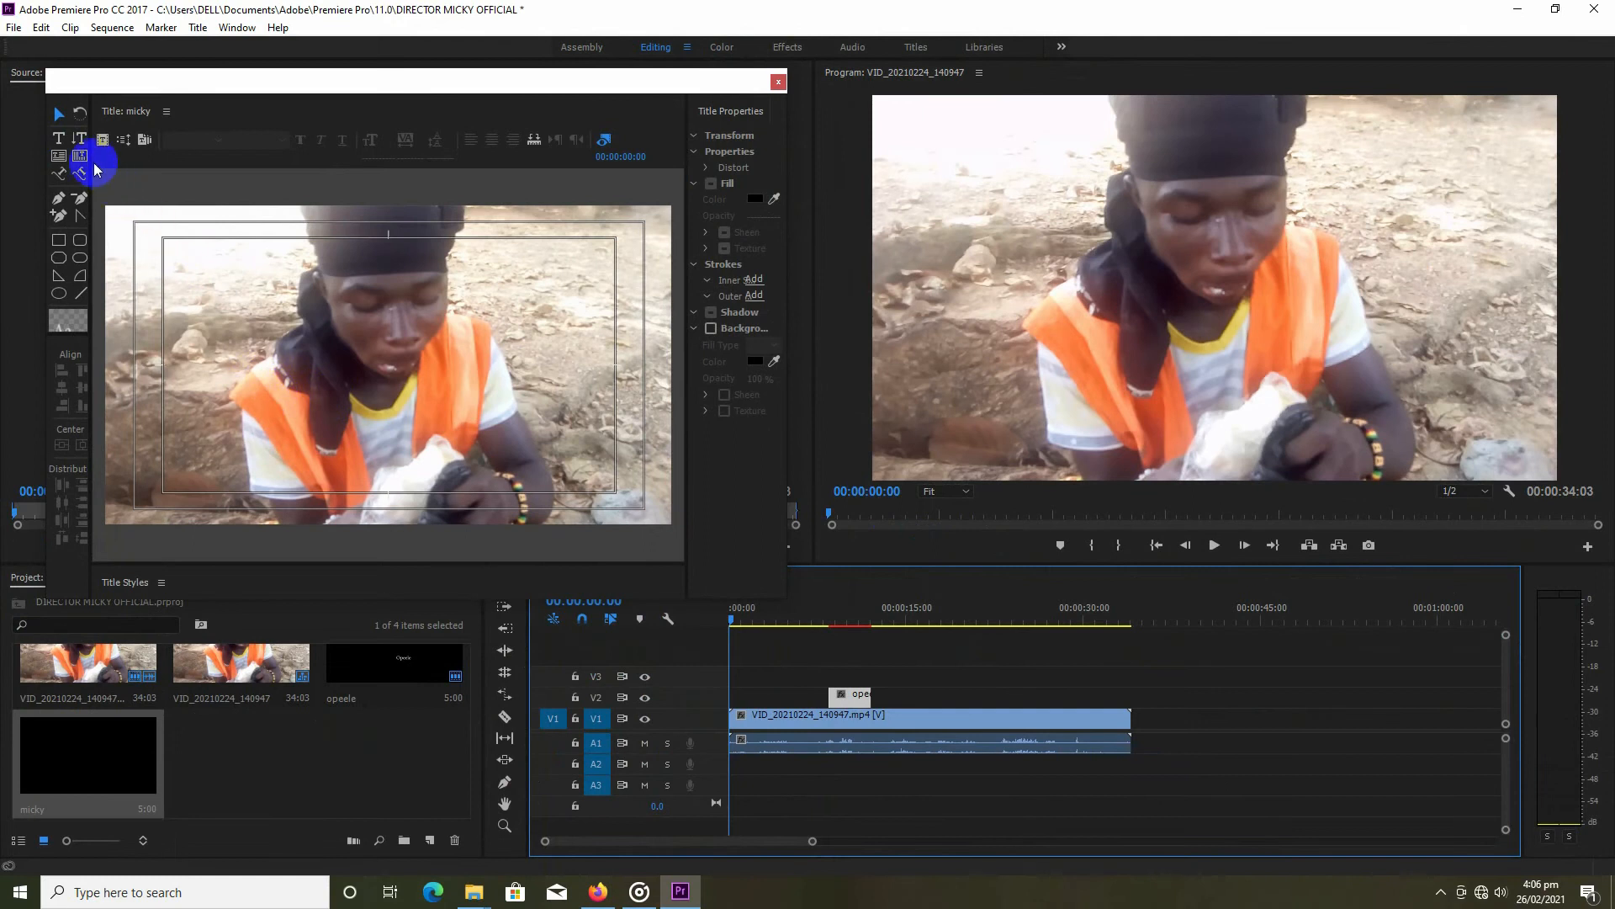
left_click(59, 139)
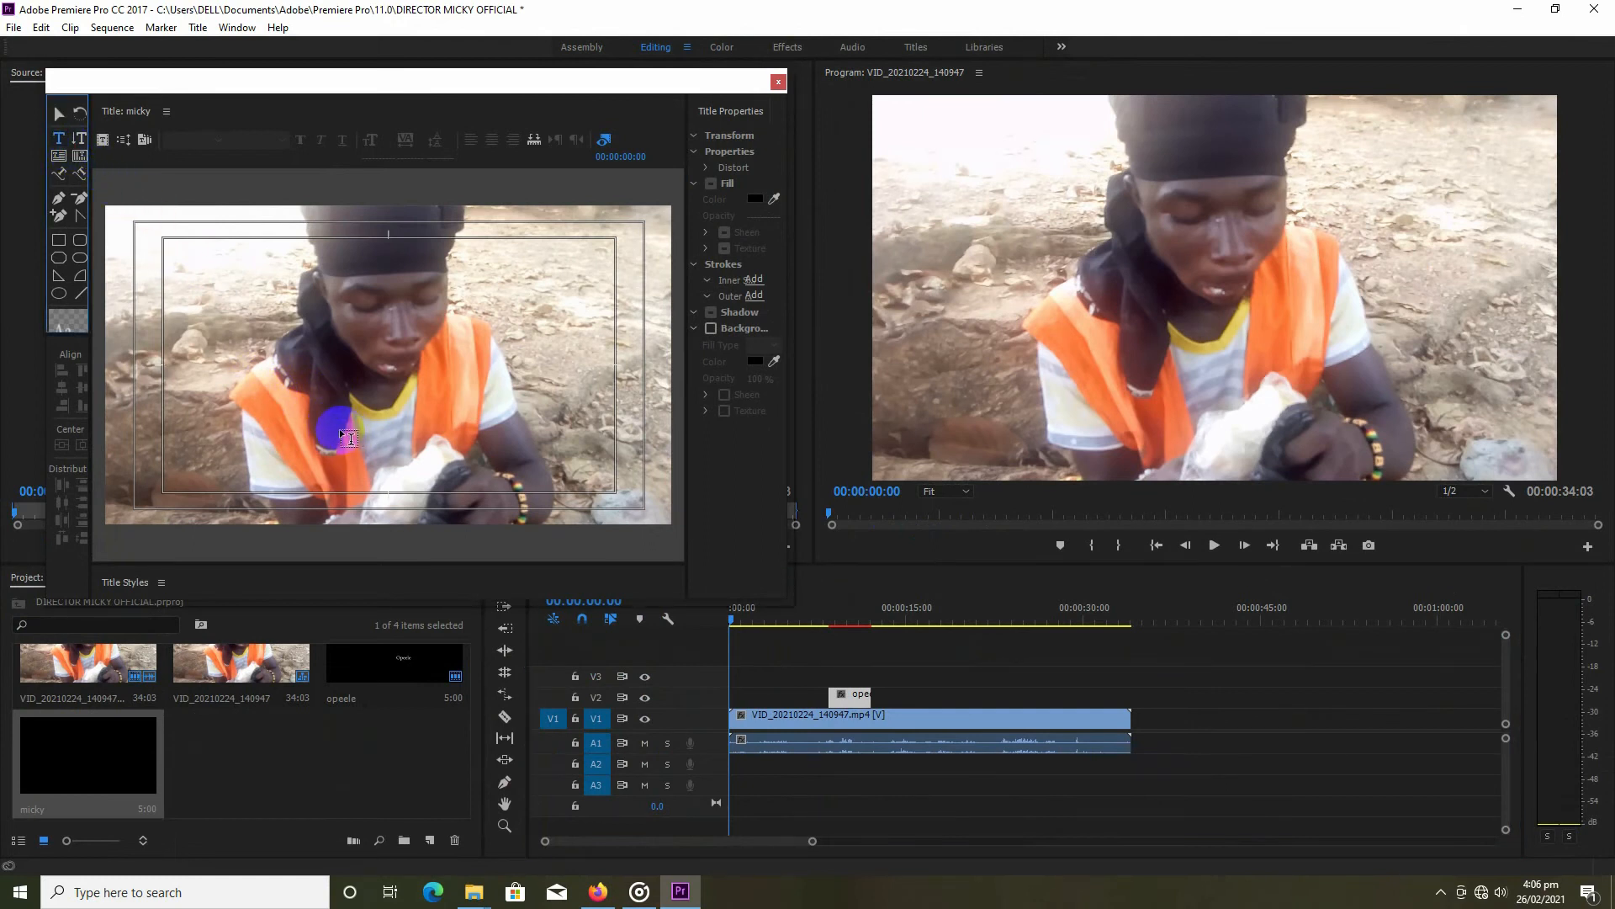
left_click(345, 400)
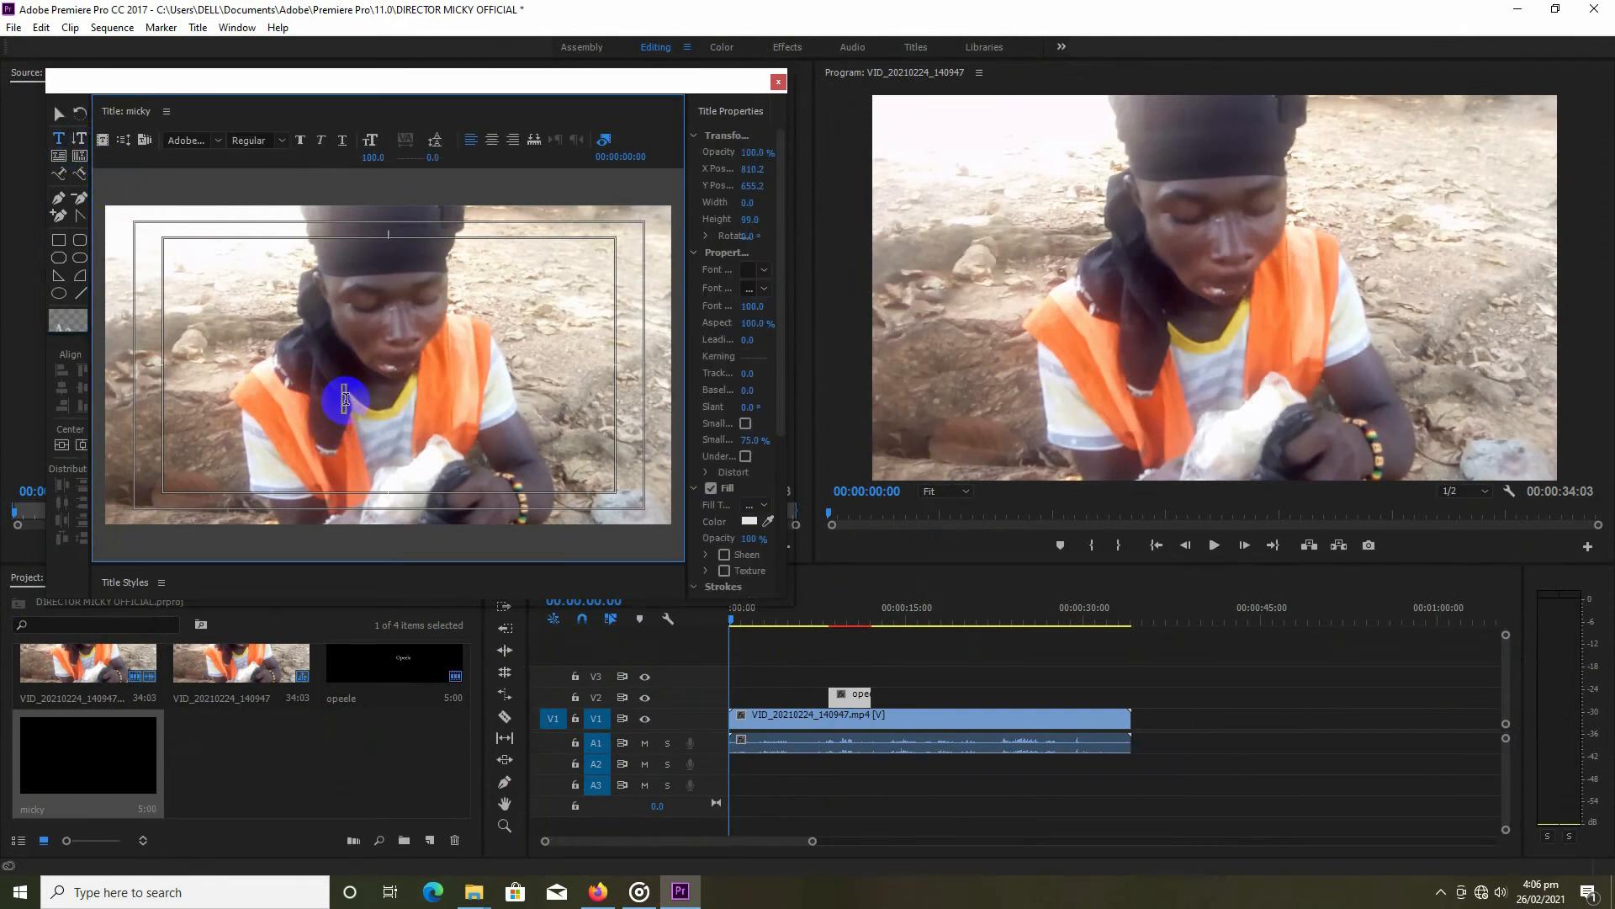
type("DIRETC")
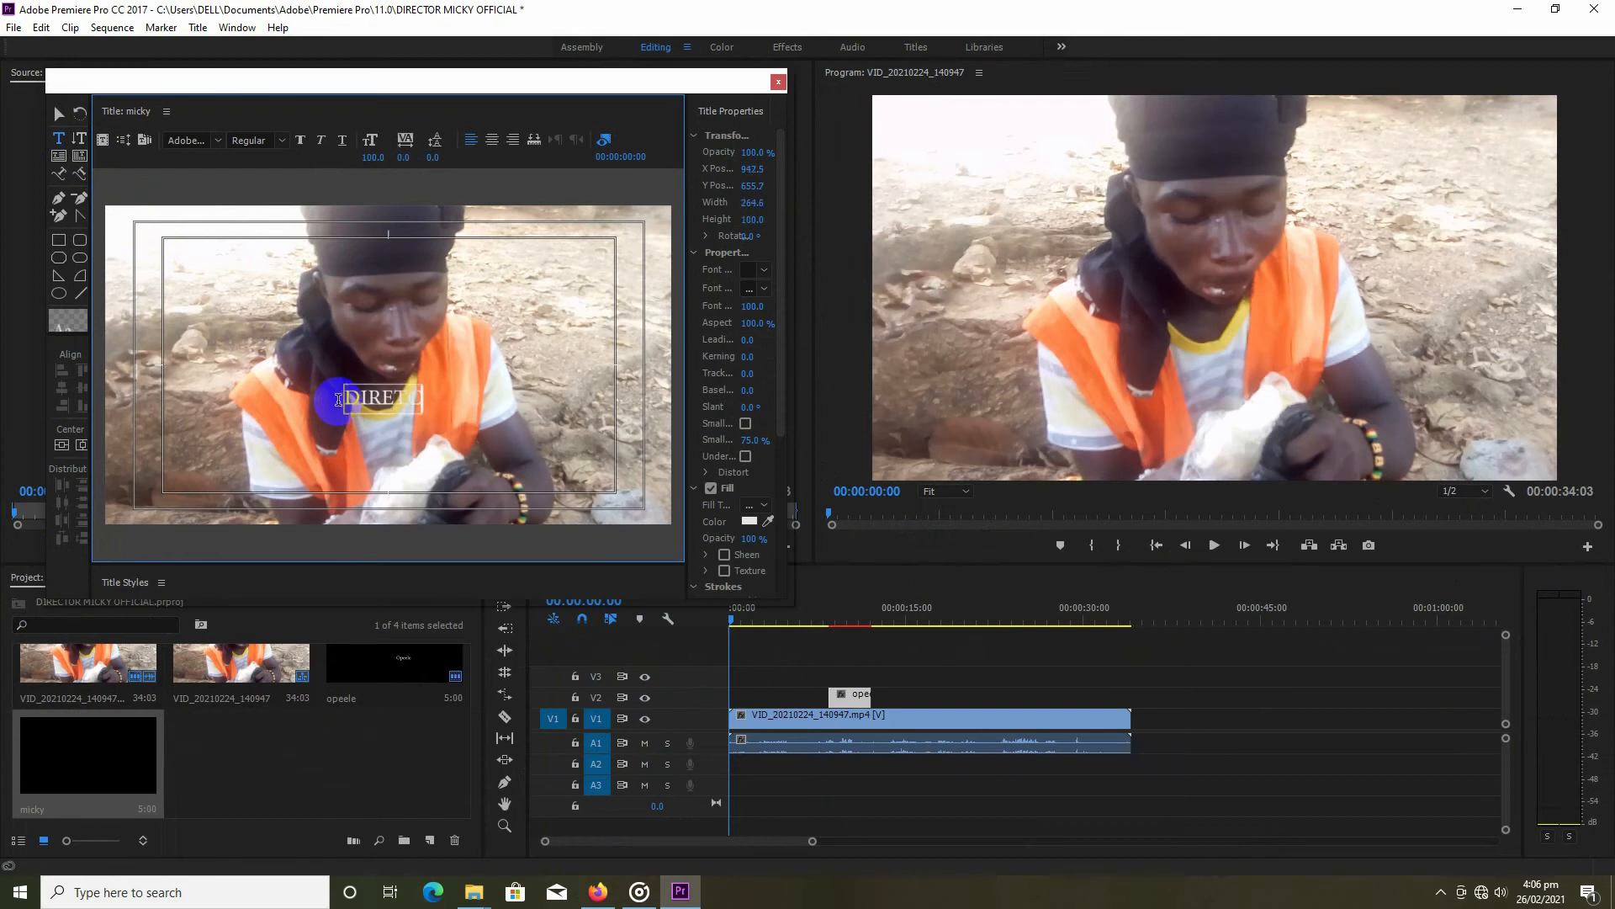
key("BackSpace")
key("BackSpace")
type("CTOR MI")
left_click(522, 284)
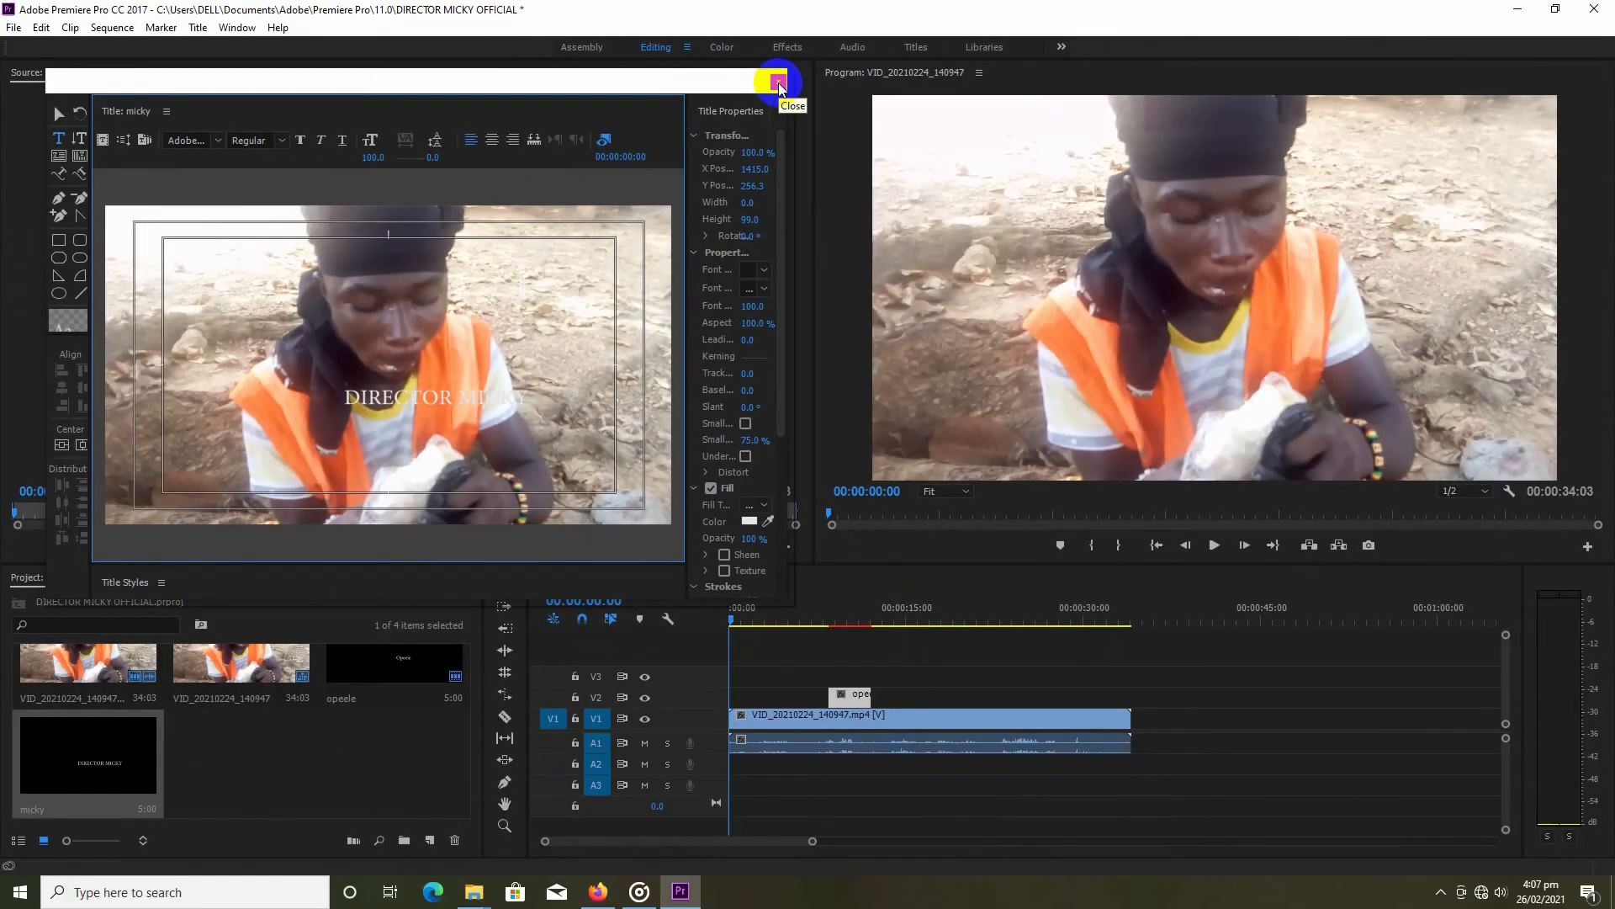
left_click(778, 84)
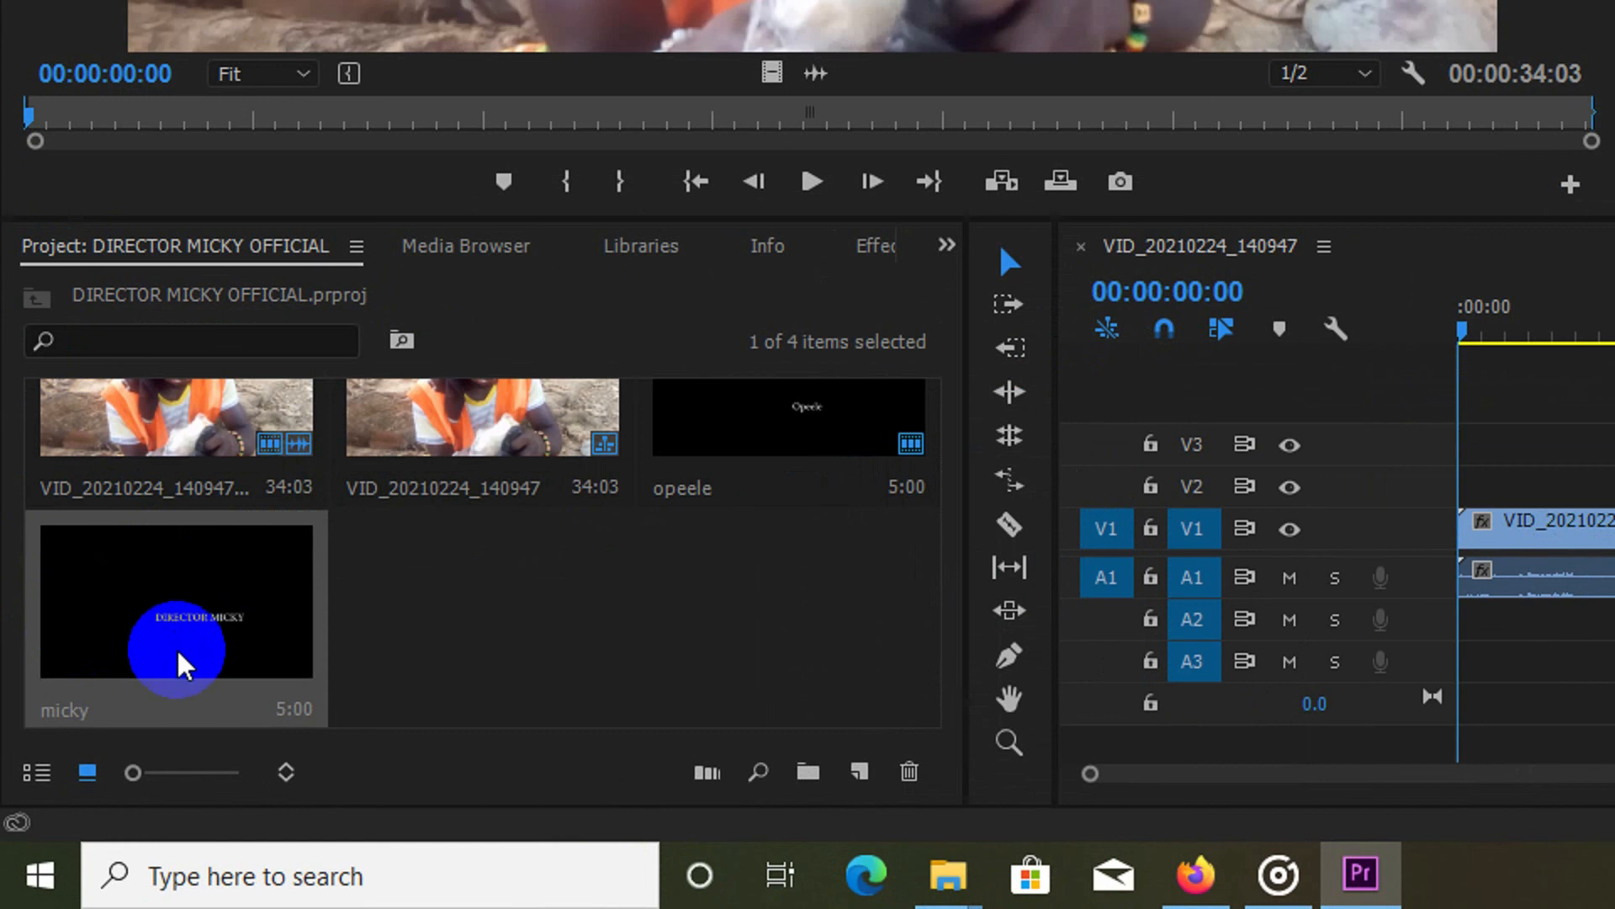
Place the micky title on track V2 at the sequence start, ahead of the opeele clip
left_click(143, 624)
left_click_drag(143, 624, 1407, 493)
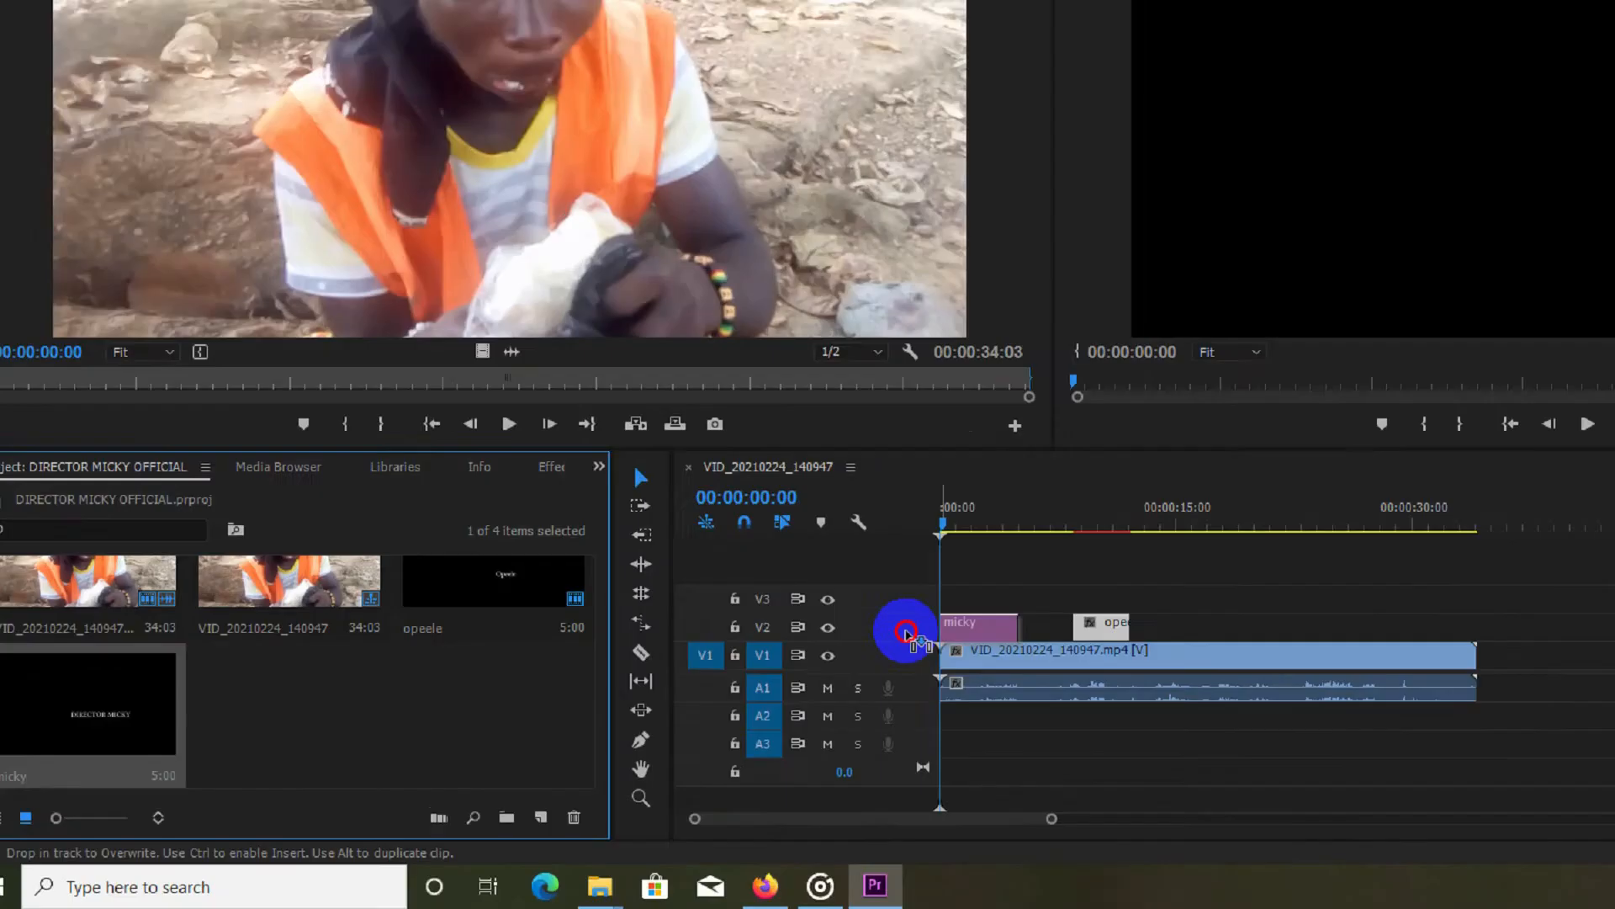
left_click_drag(906, 632, 919, 625)
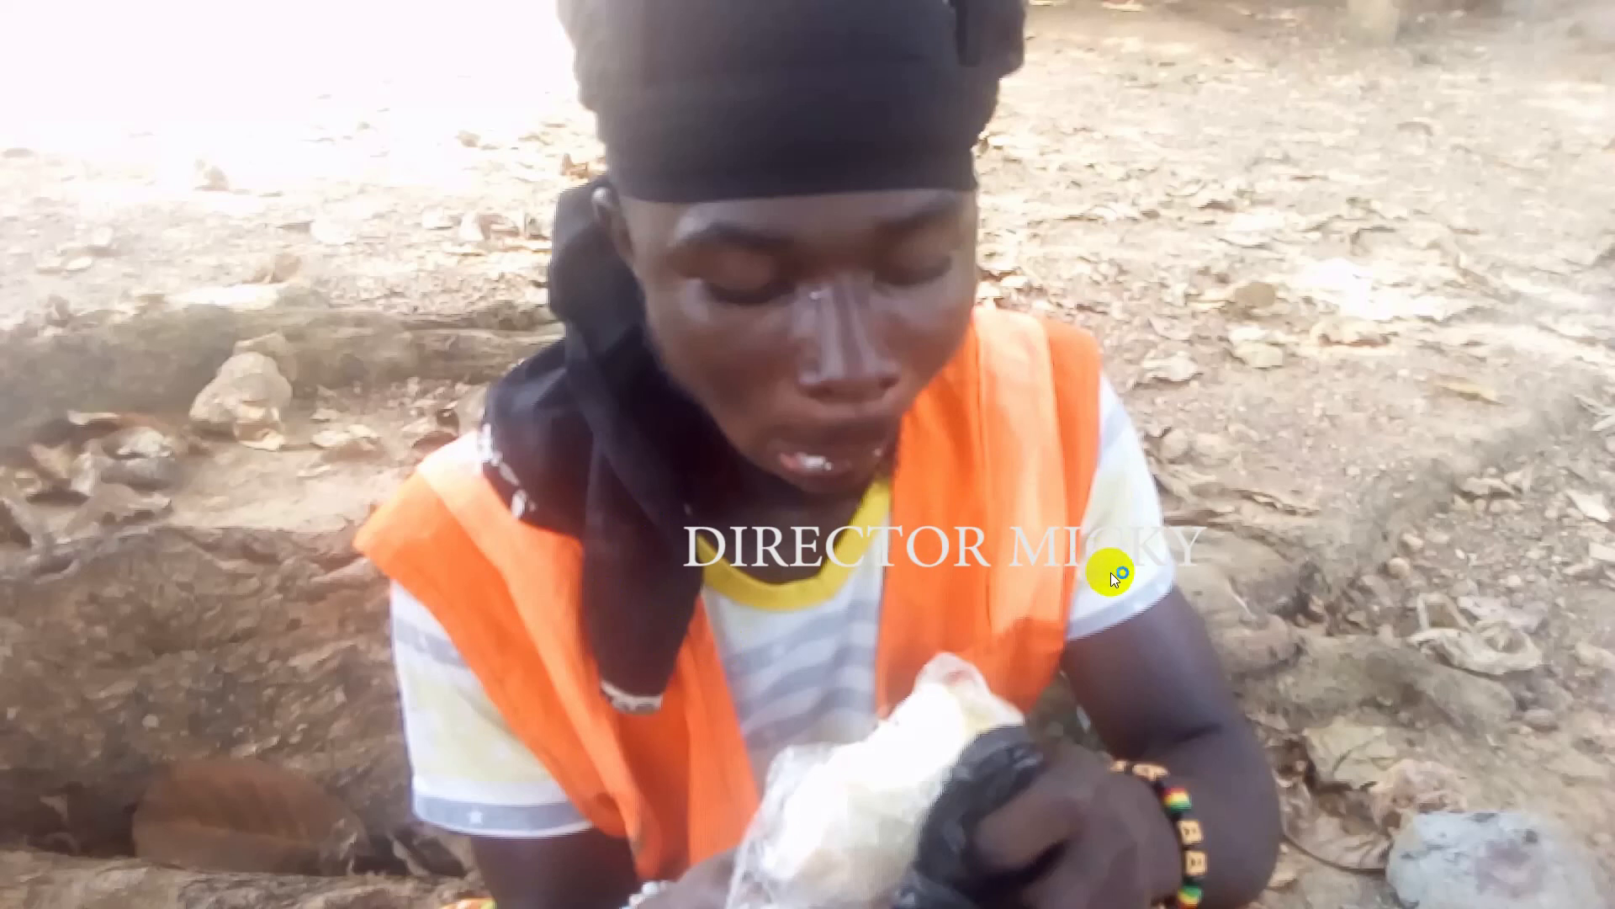
Exit the full-screen preview and select the opeele clip on track V2
key("Escape")
left_click(787, 674)
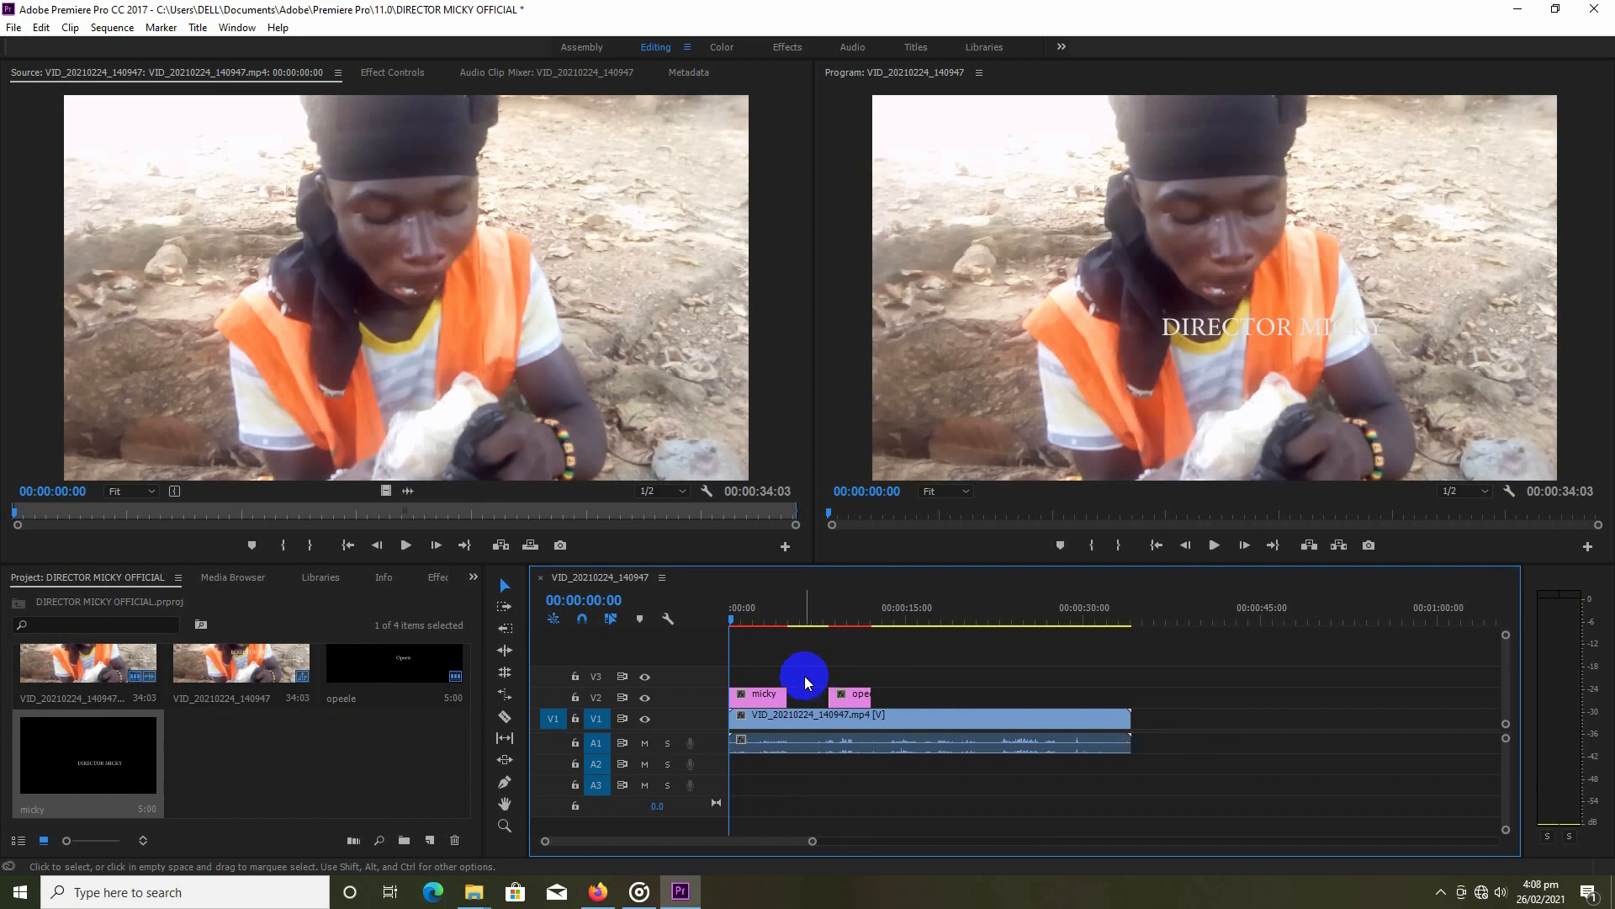
key("minus")
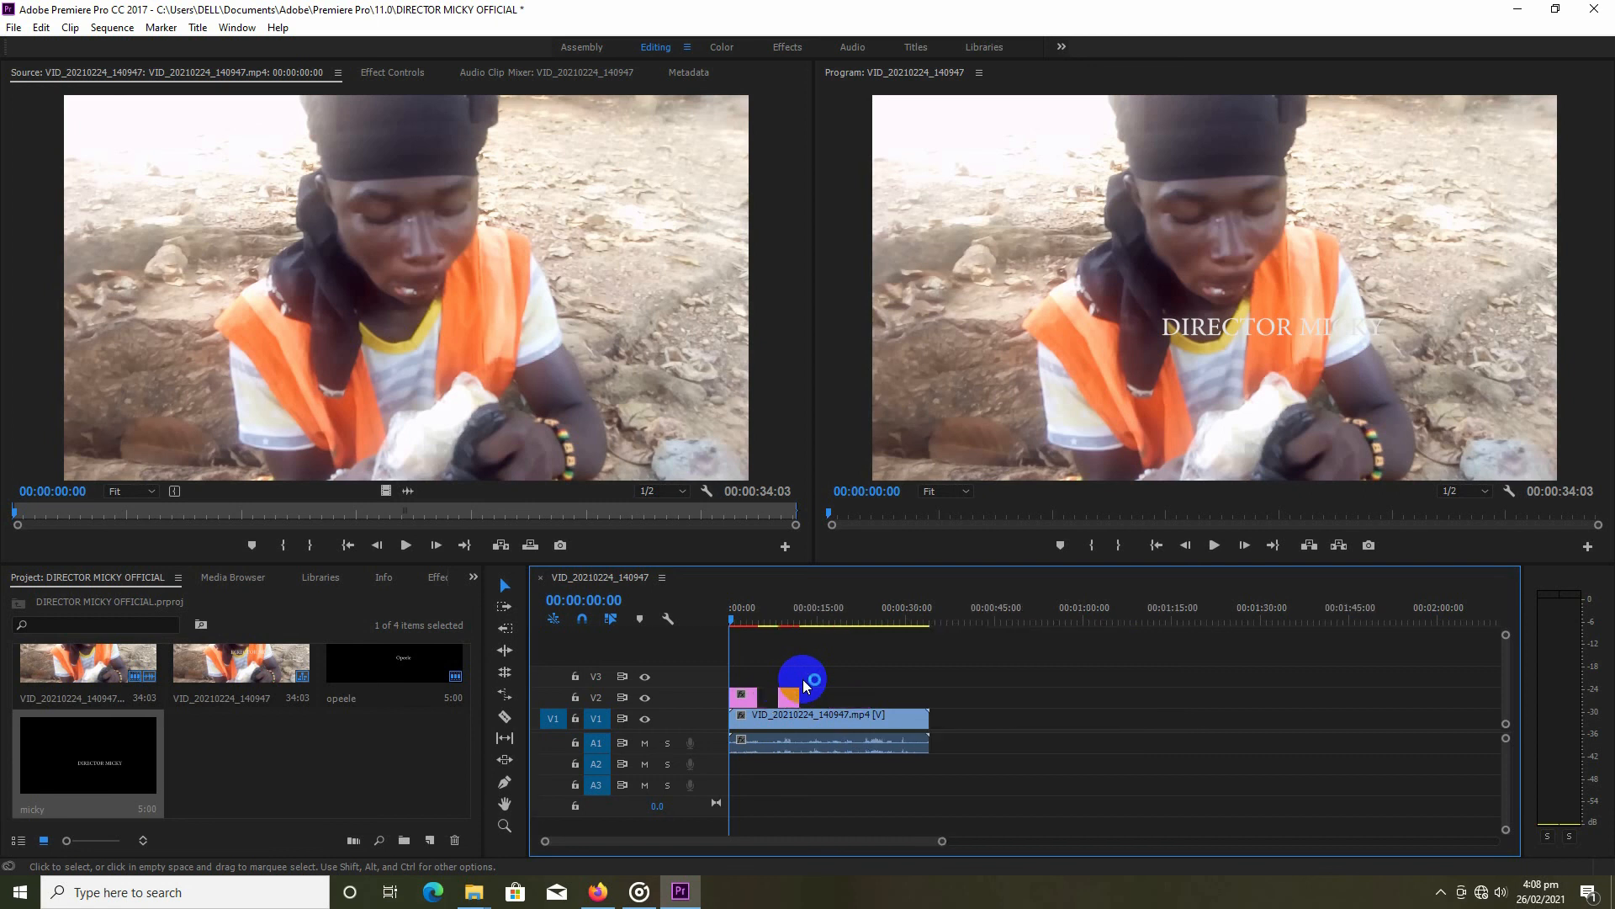
left_click(791, 697)
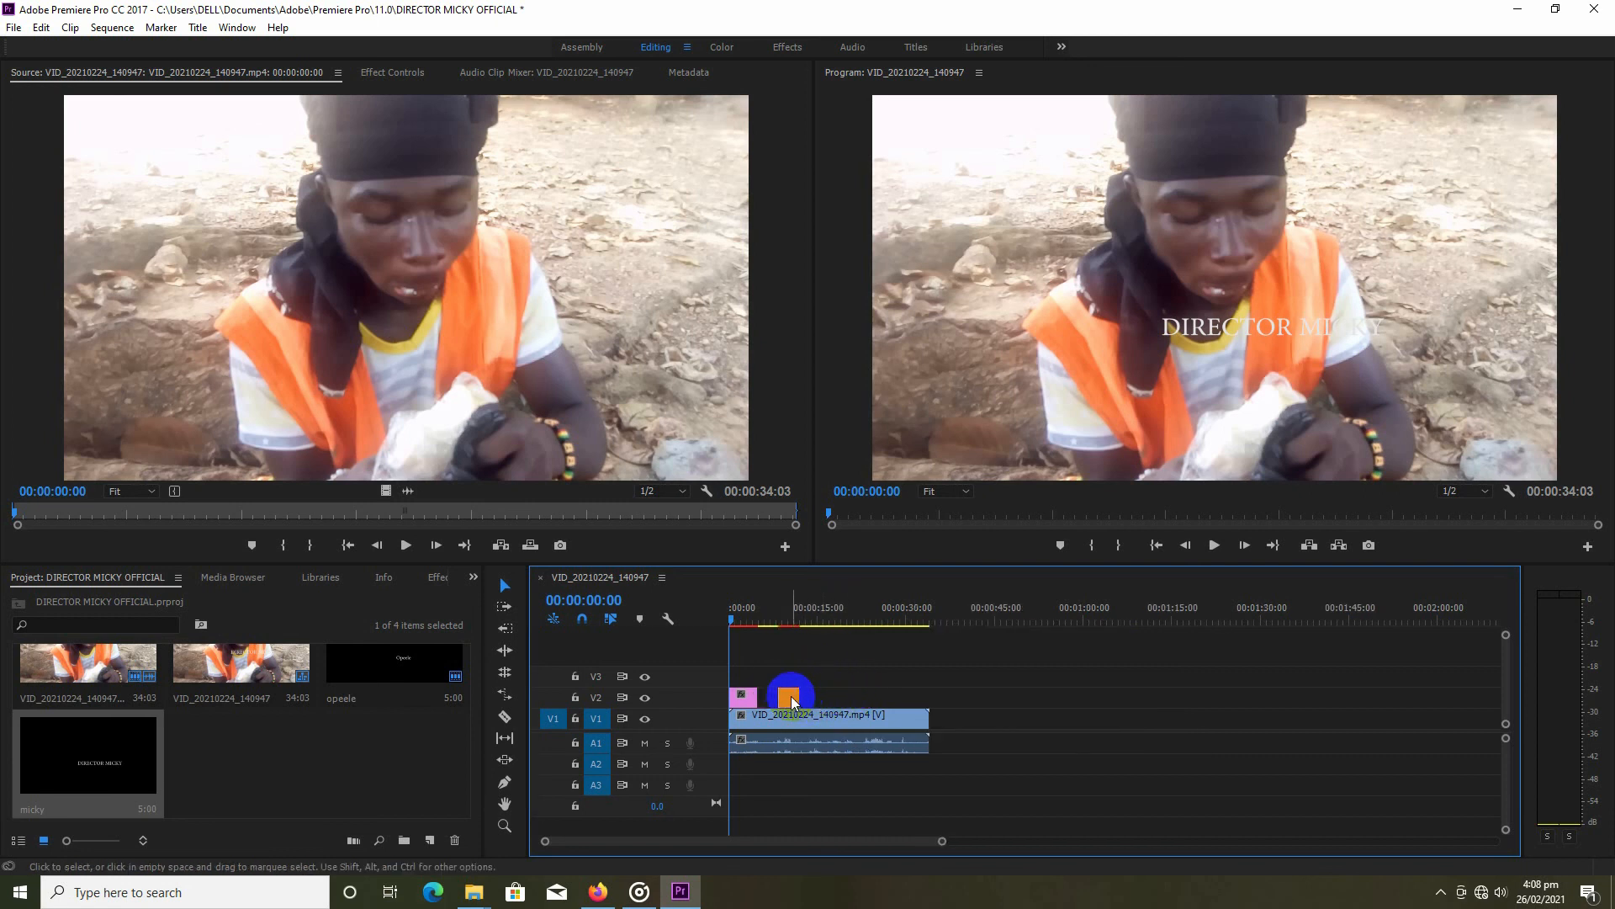